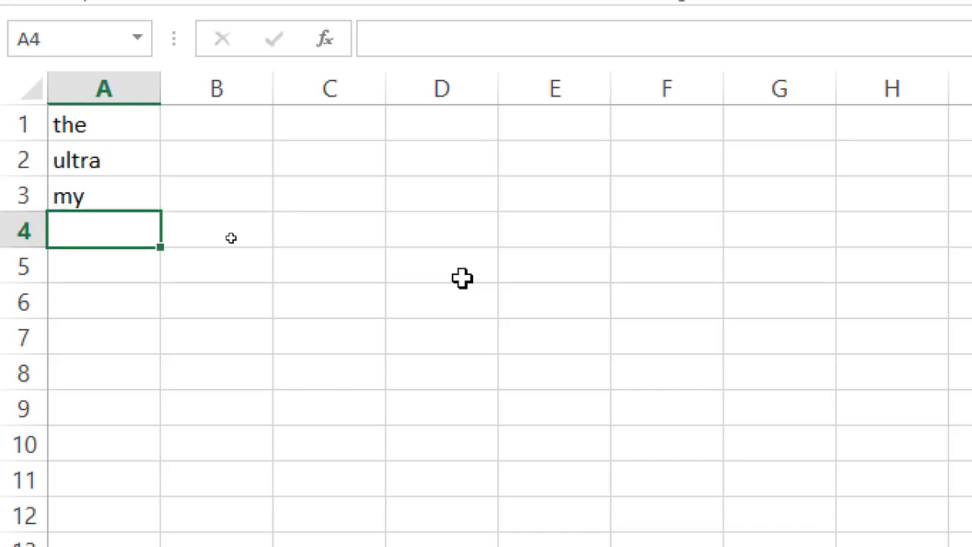
Step: Enter "school" in cell A4 and fill cells B1 to B4 with "welcome", "to", "ultra" and "school"
type("school")
key("Return")
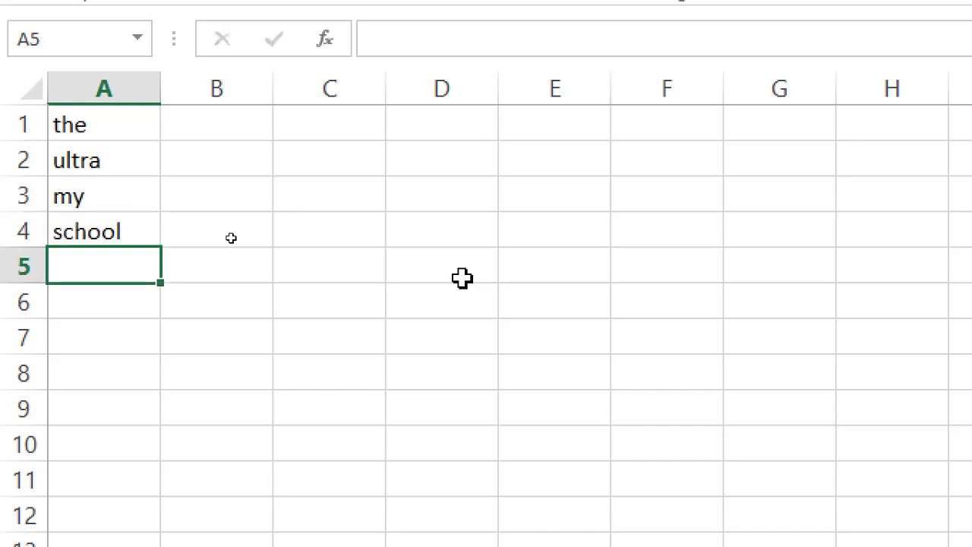
key("Up")
key("Up")
key("Up")
key("Up")
key("Right")
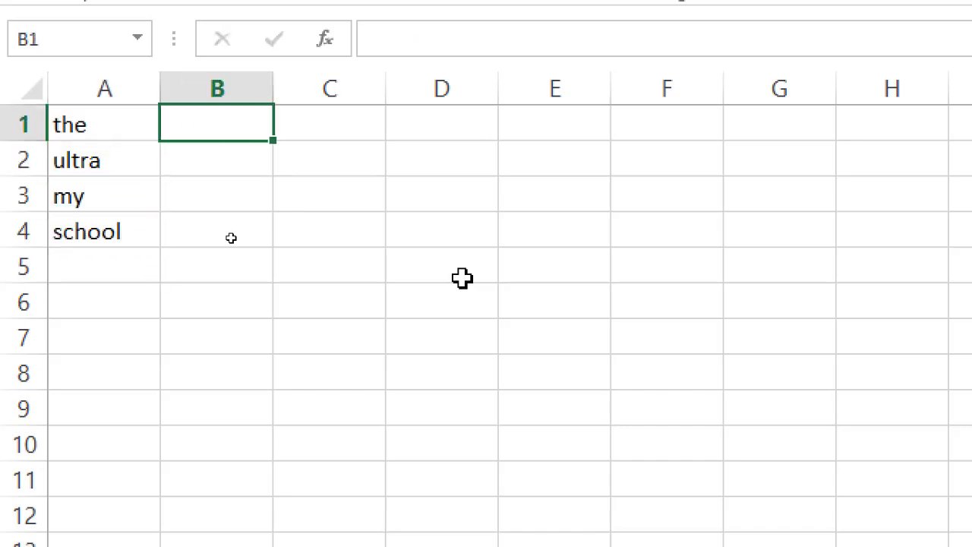
type("welcome")
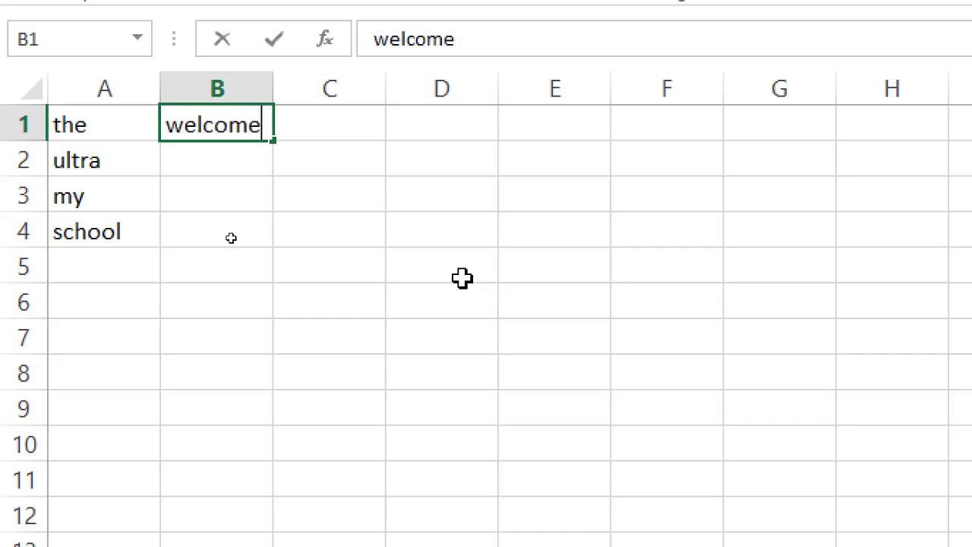
key("Return")
type("to")
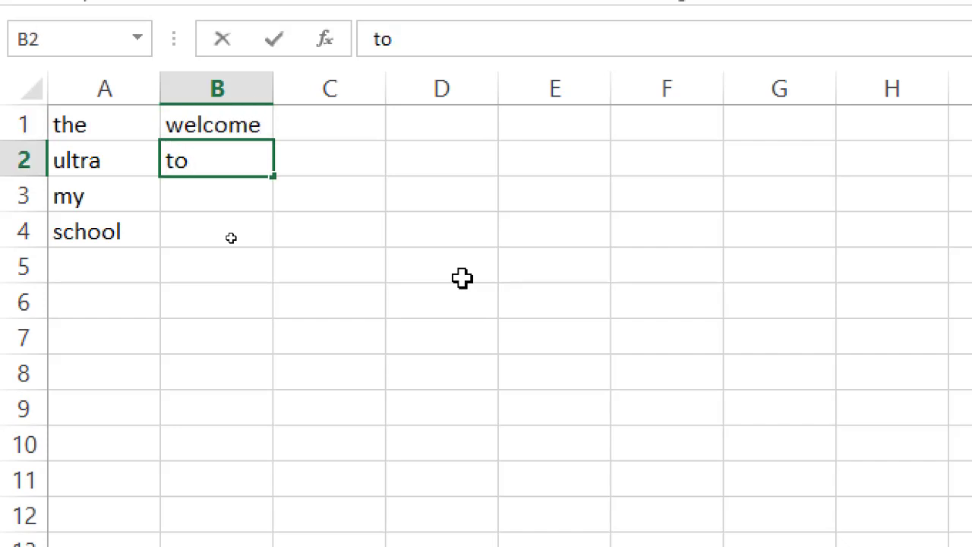
key("Return")
type("ultra")
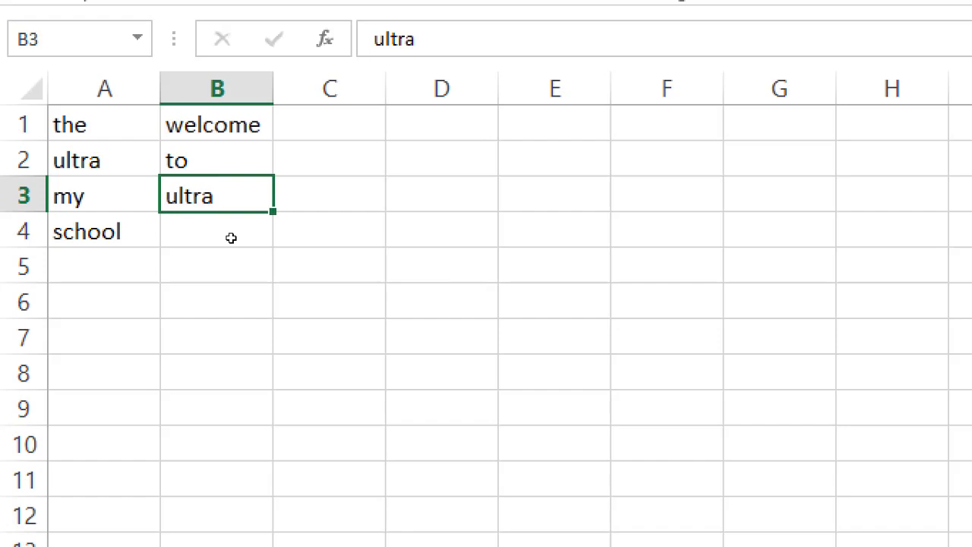
key("Return")
type("sc")
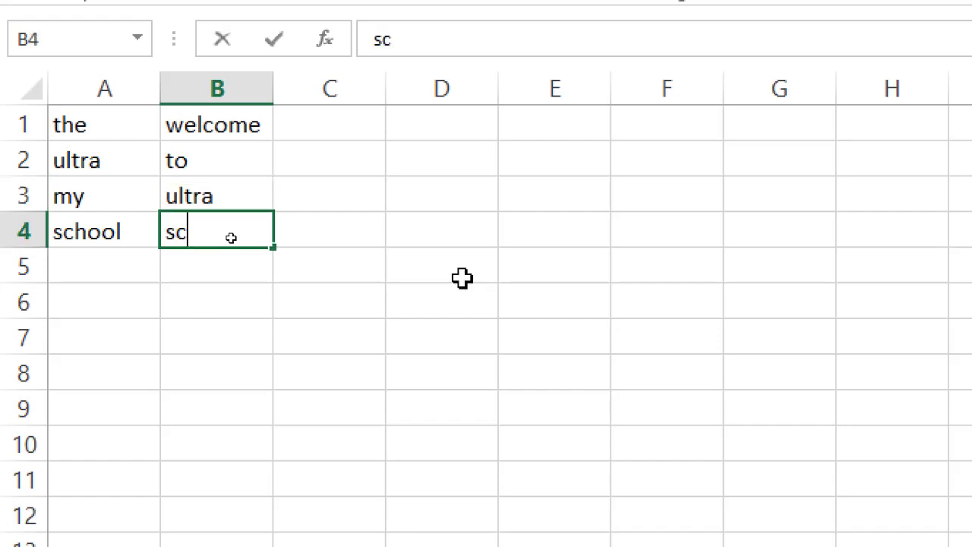
type("hool")
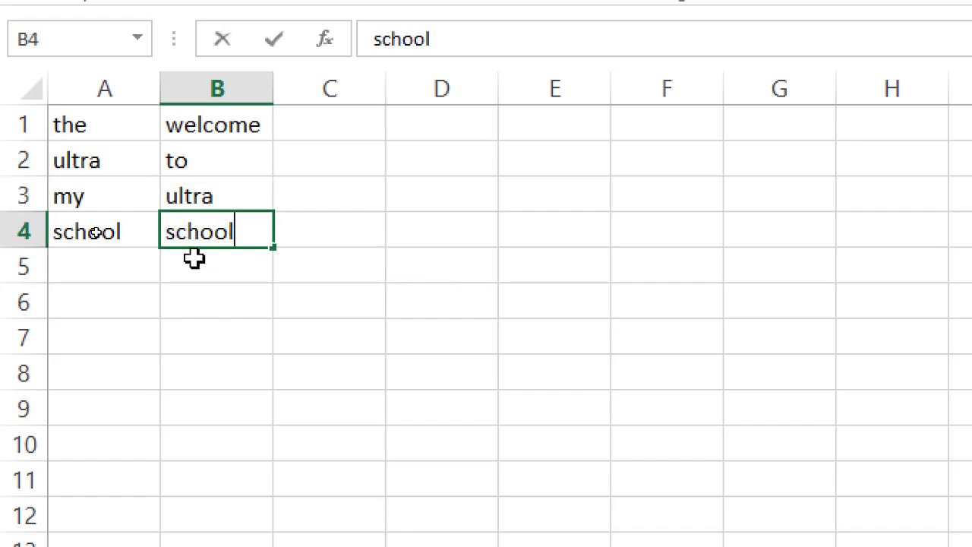
Step: Select cell A1 and move the selection one cell over to B1 and back, and one row down to A2 and back
left_click(130, 126)
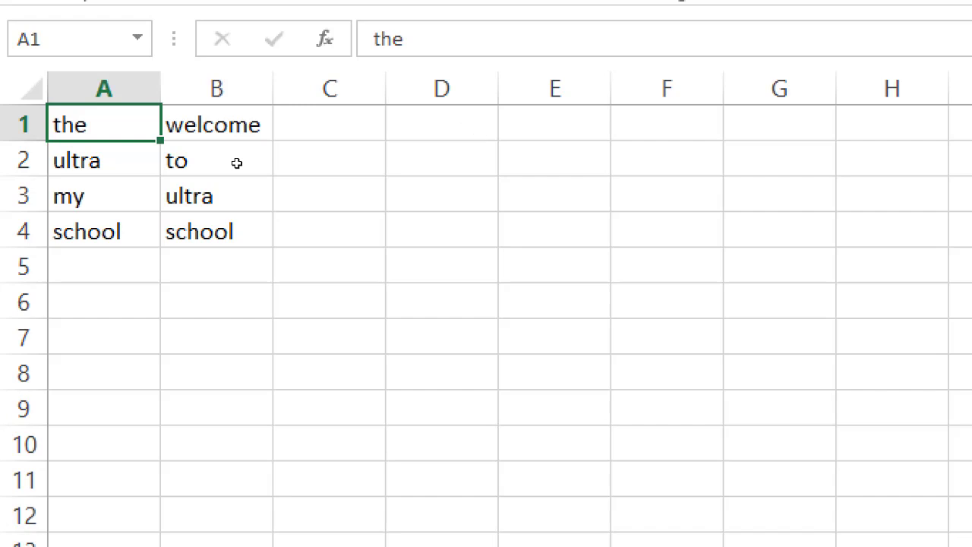
key("Right")
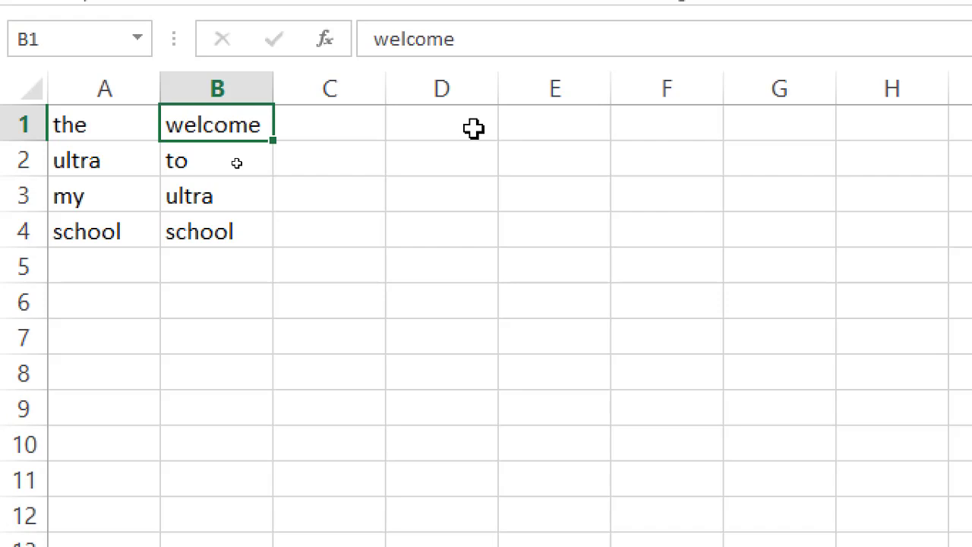
key("Left")
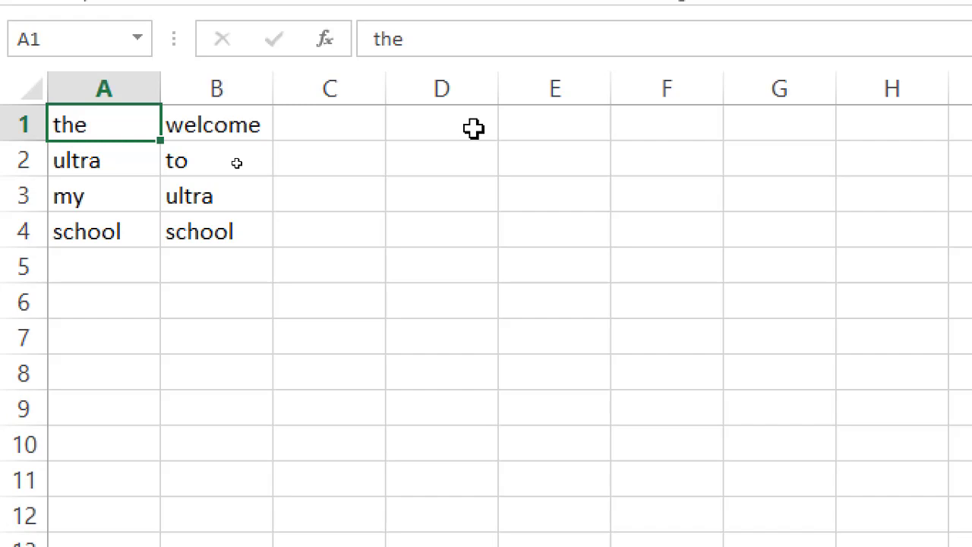
key("Down")
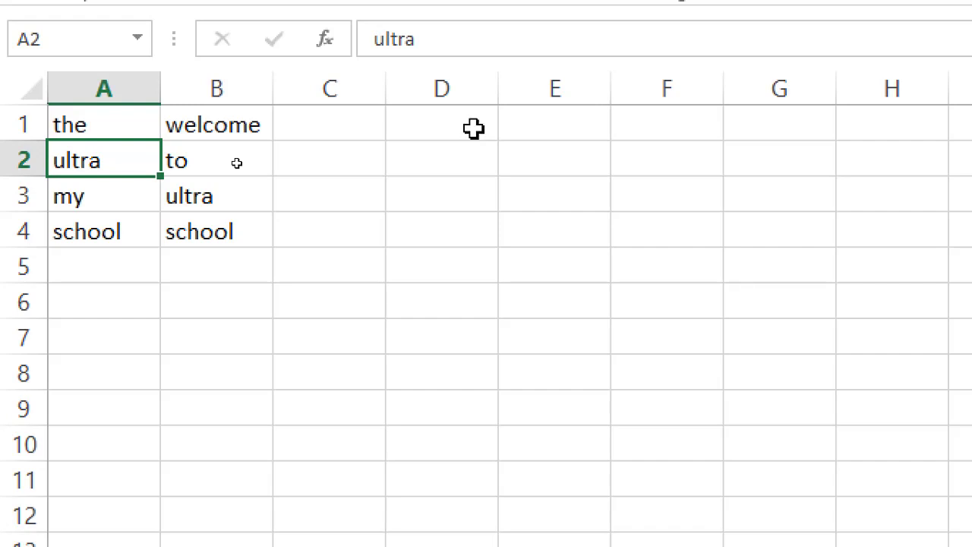
key("Up")
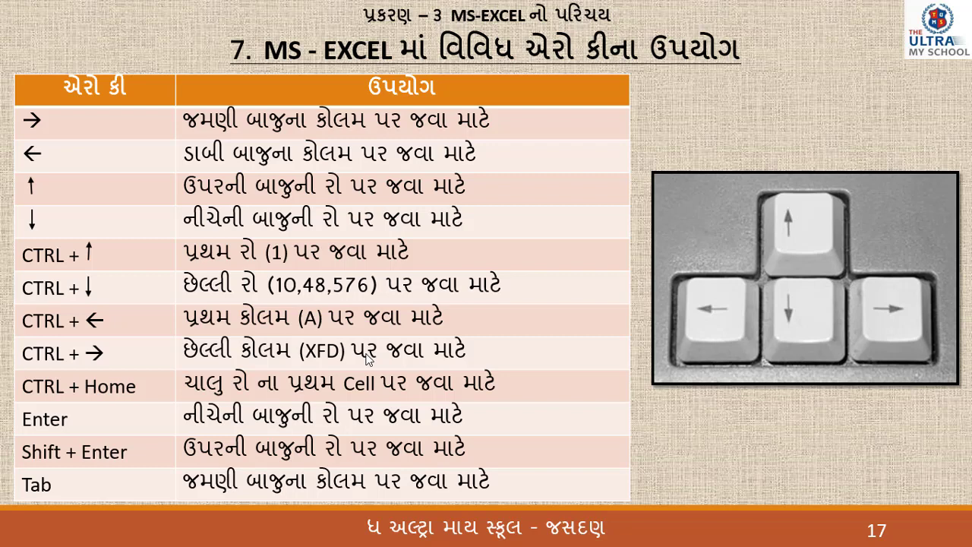
Step: Switch back to the Excel workbook and jump from B1 to the sheet's last column, XFD, and back to B1
key("alt+Tab")
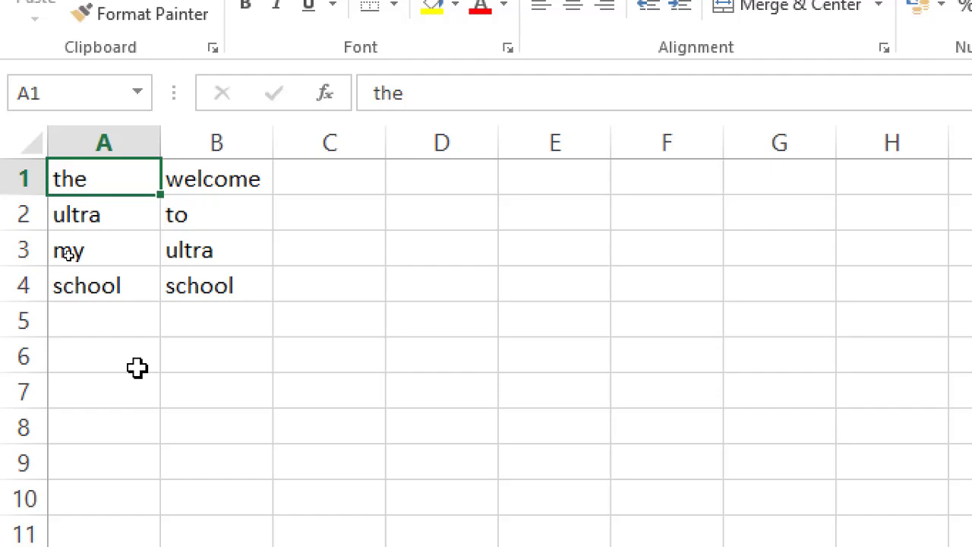
key("Right")
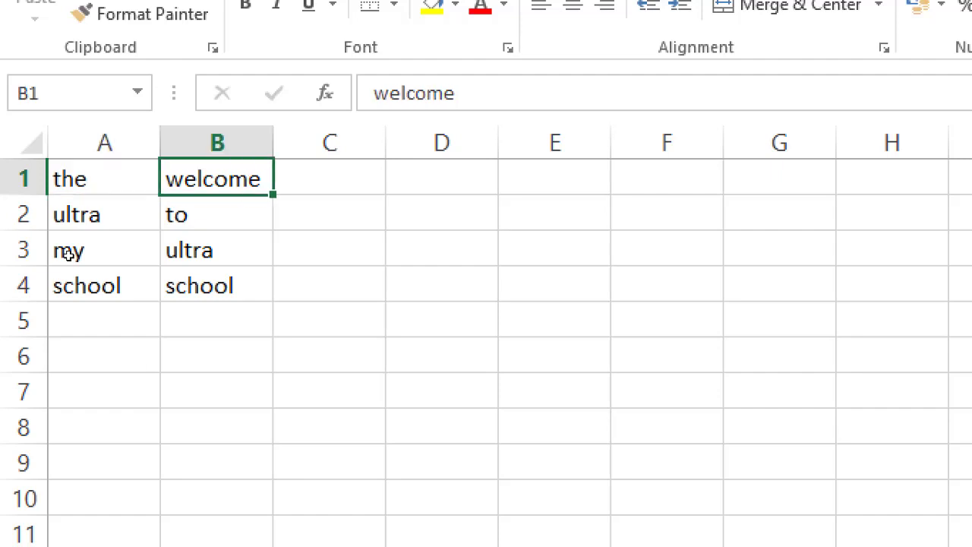
key("ctrl+Right")
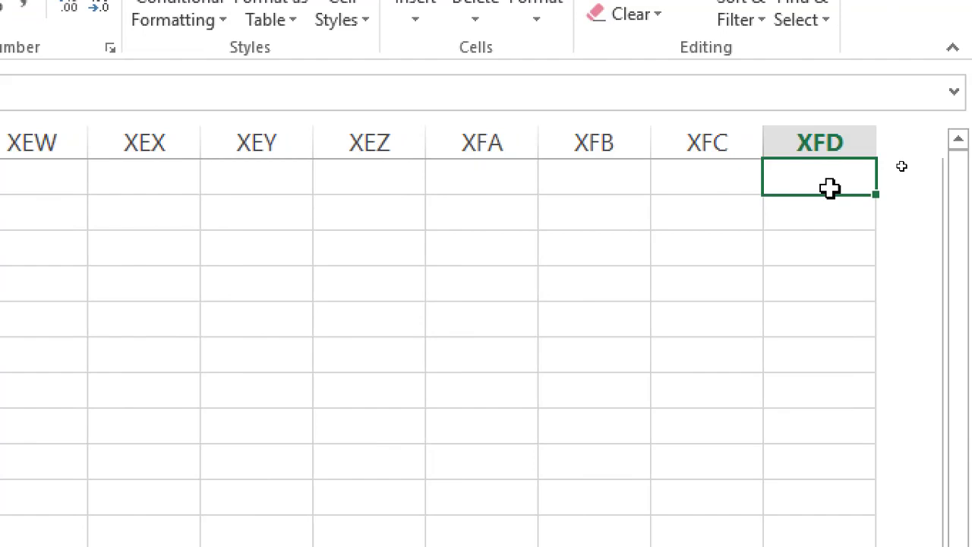
key("ctrl+Left")
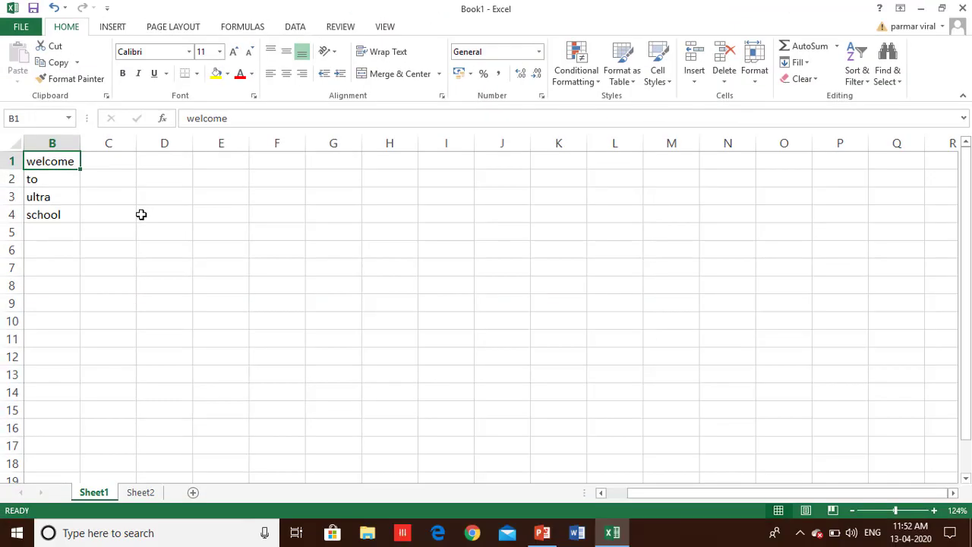
Step: Select cell F6 and jump to the first cell of its row, A6, and repeat the same jump once more
key("alt+Tab")
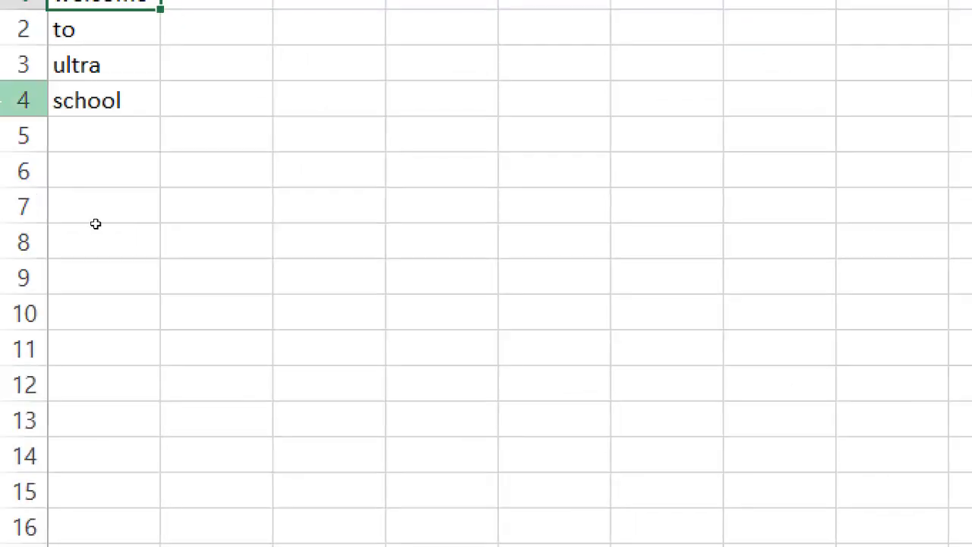
left_click(525, 259)
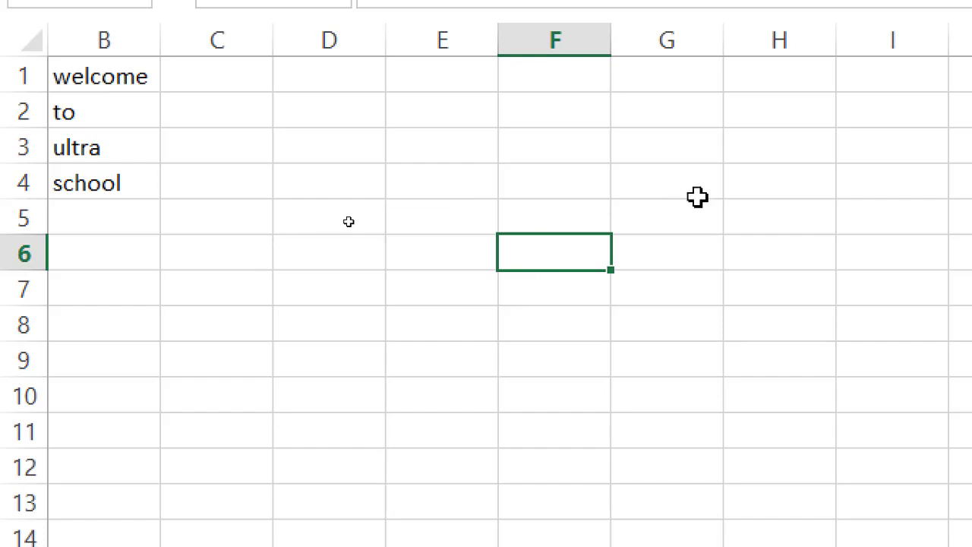
key("Home")
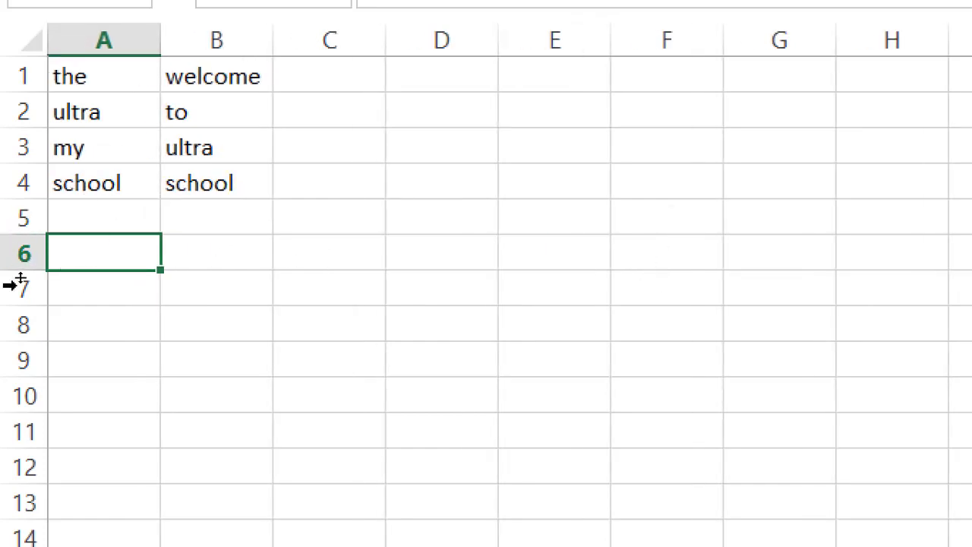
left_click(712, 248)
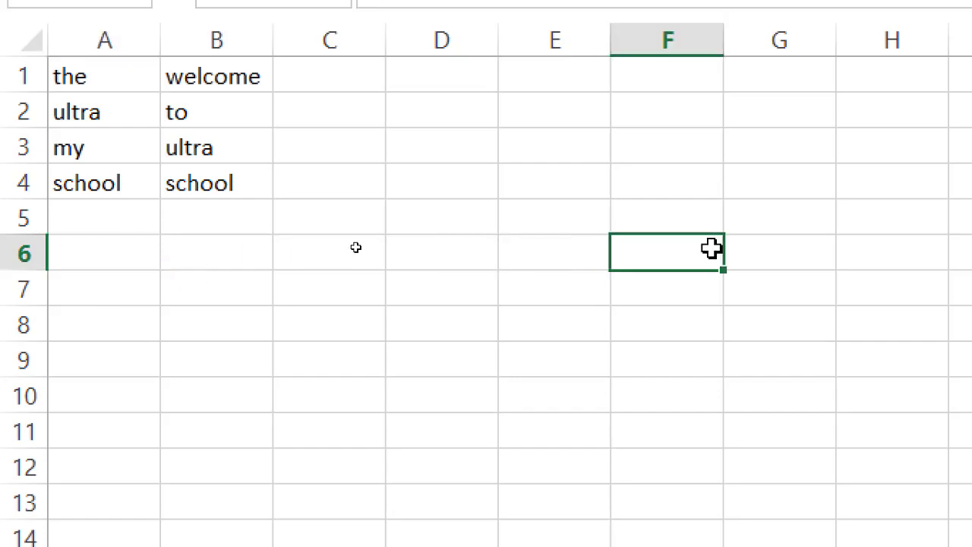
key("Home")
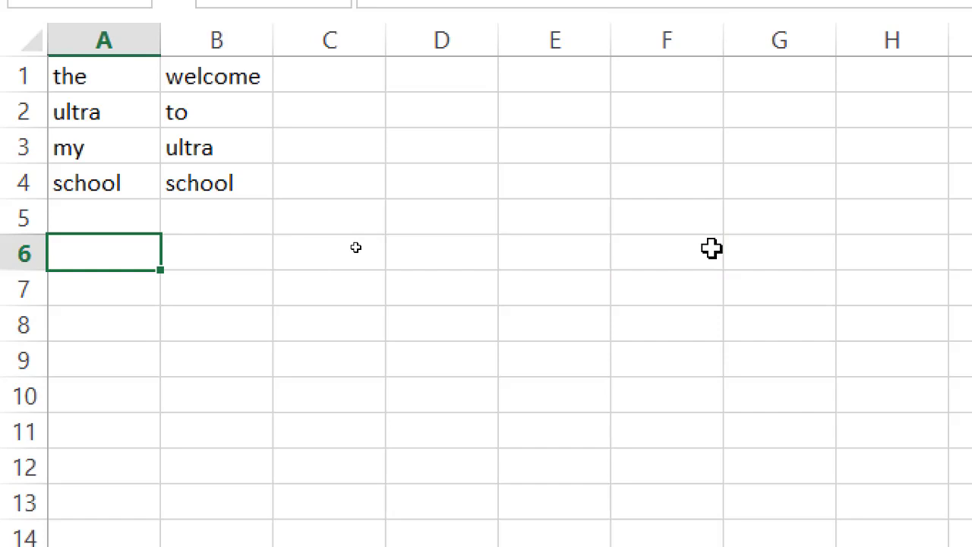
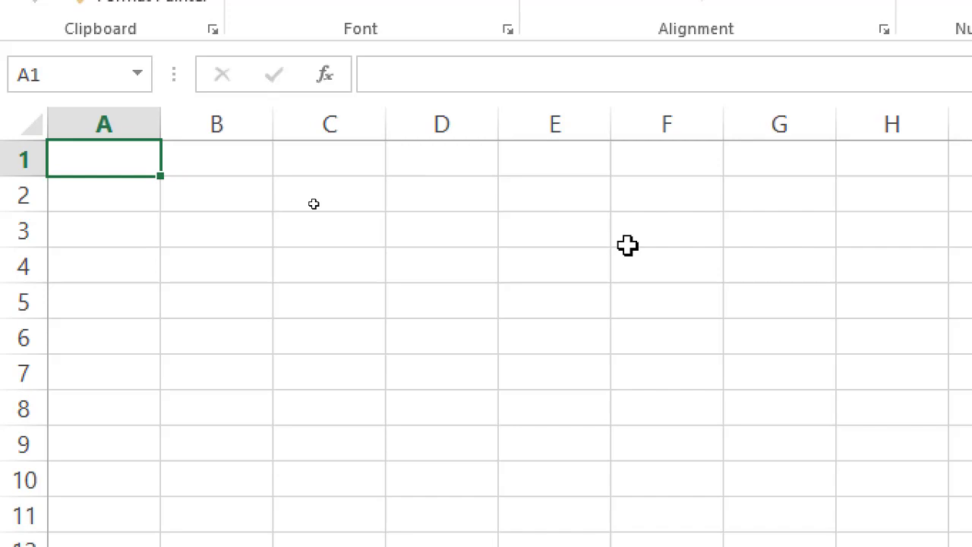
Step: Enter the headers Name, Gujarati, English, Total, Average and Result in cells A1 to F1 of the empty sheet
type("Name")
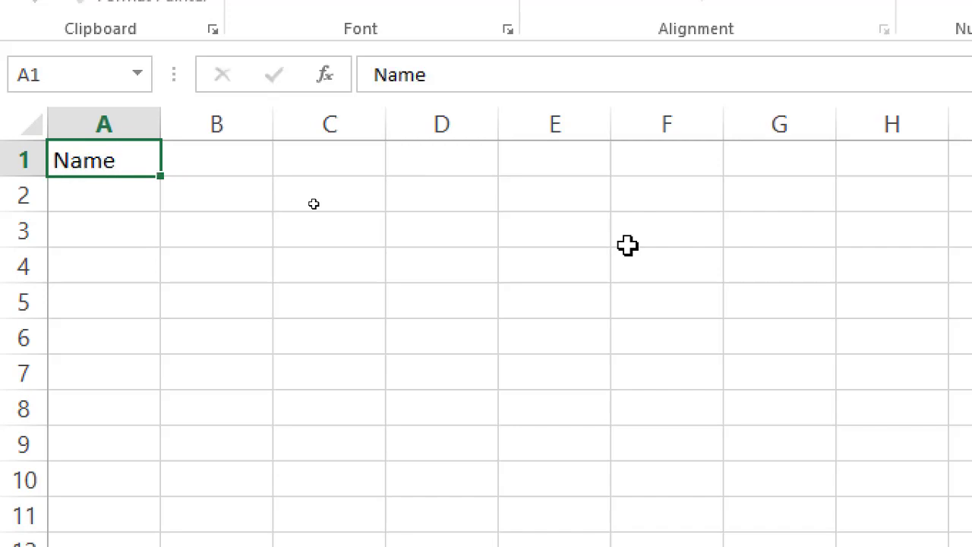
key("Tab")
type("Gujarati")
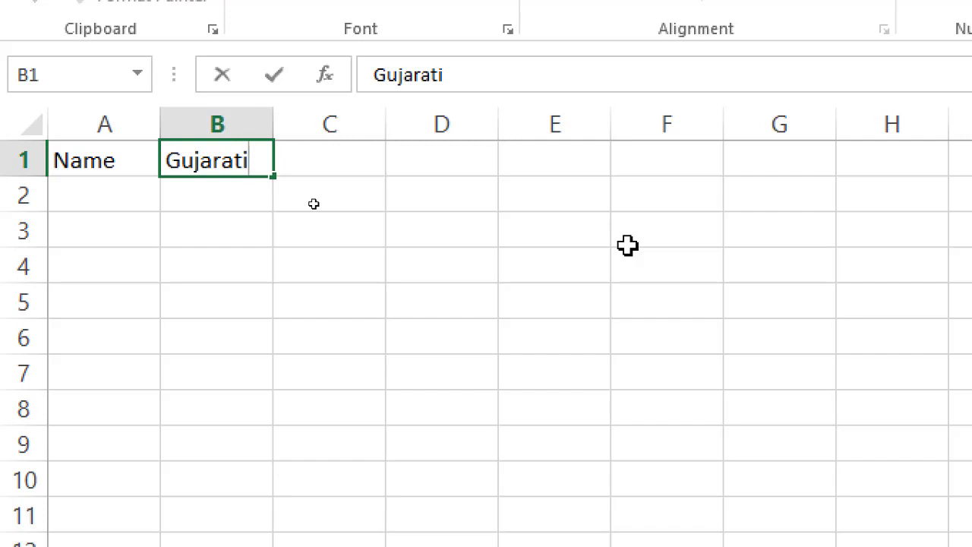
key("Tab")
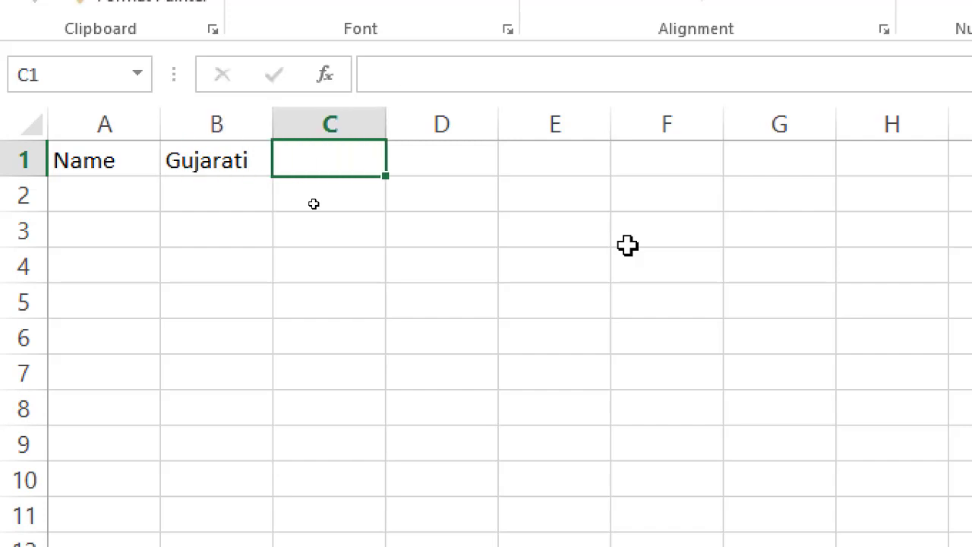
type("English")
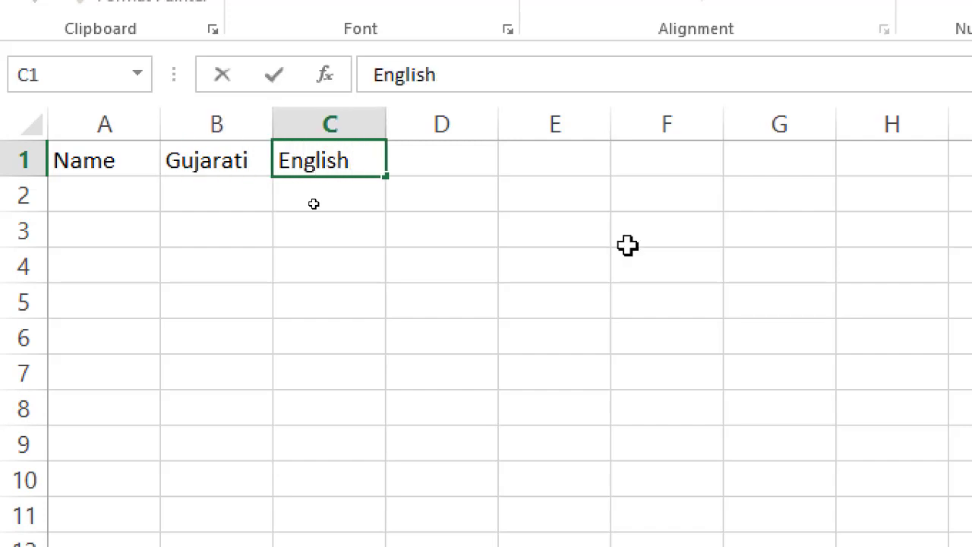
key("Tab")
type("Total")
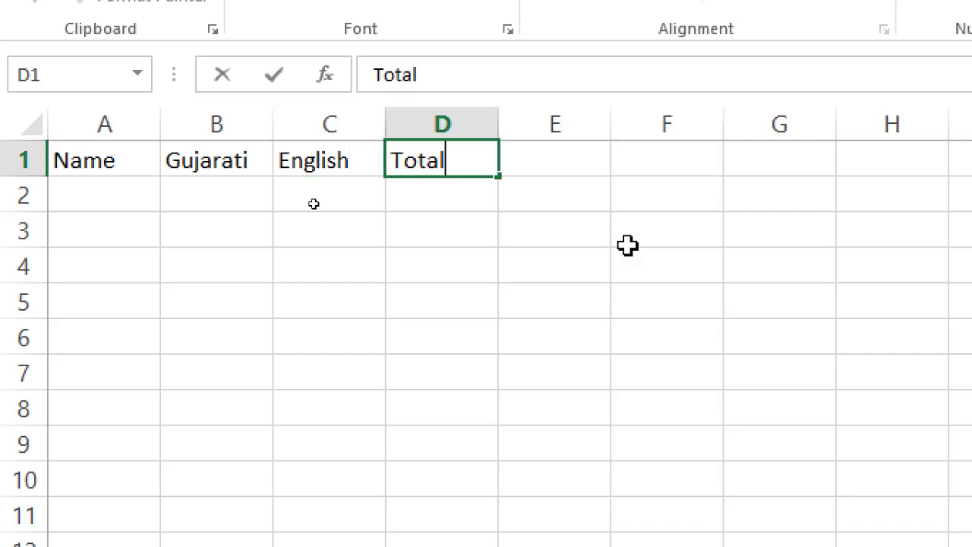
key("Tab")
type("Ae")
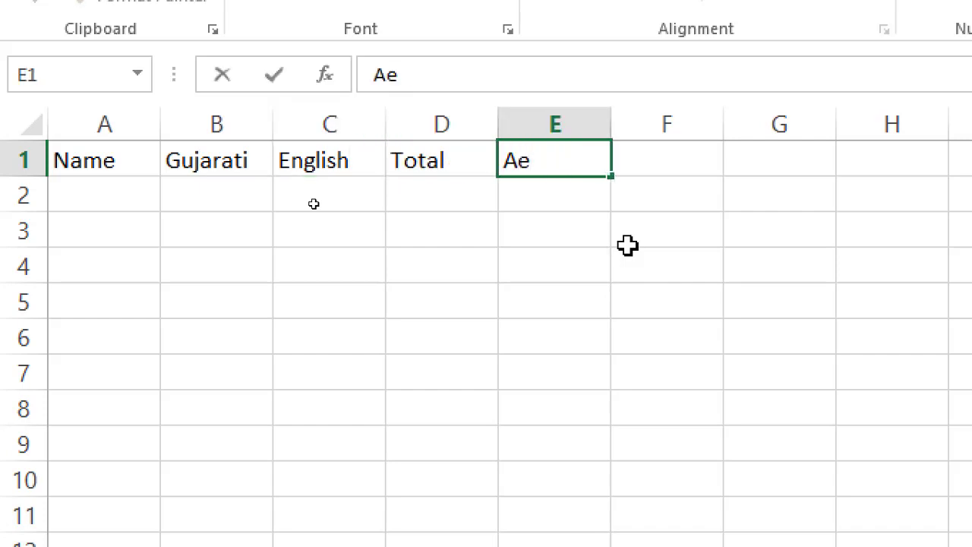
key("BackSpace")
type("verage")
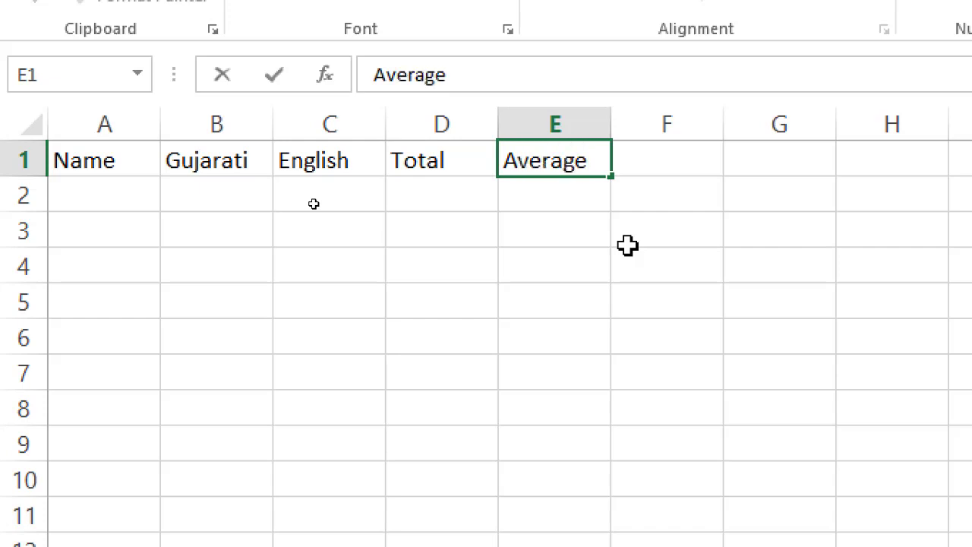
key("Tab")
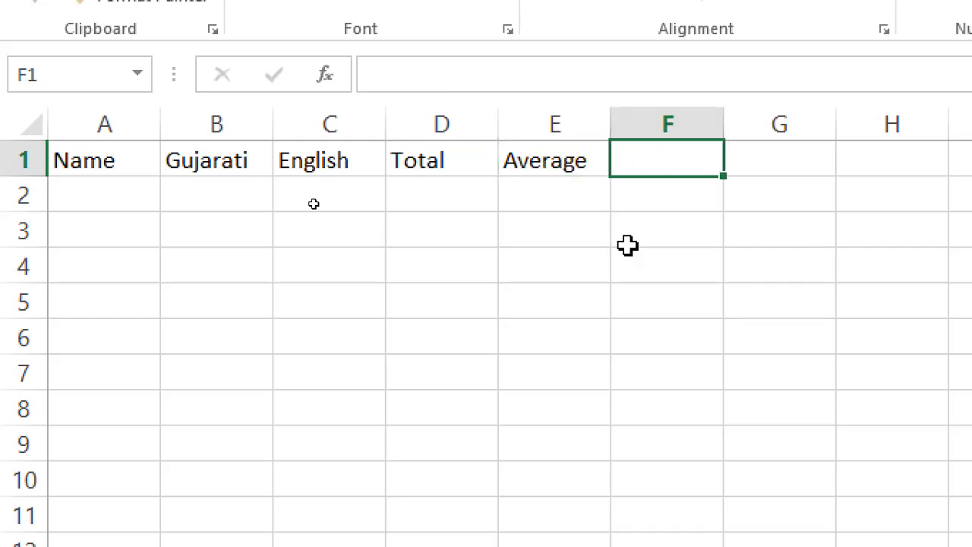
type("Result")
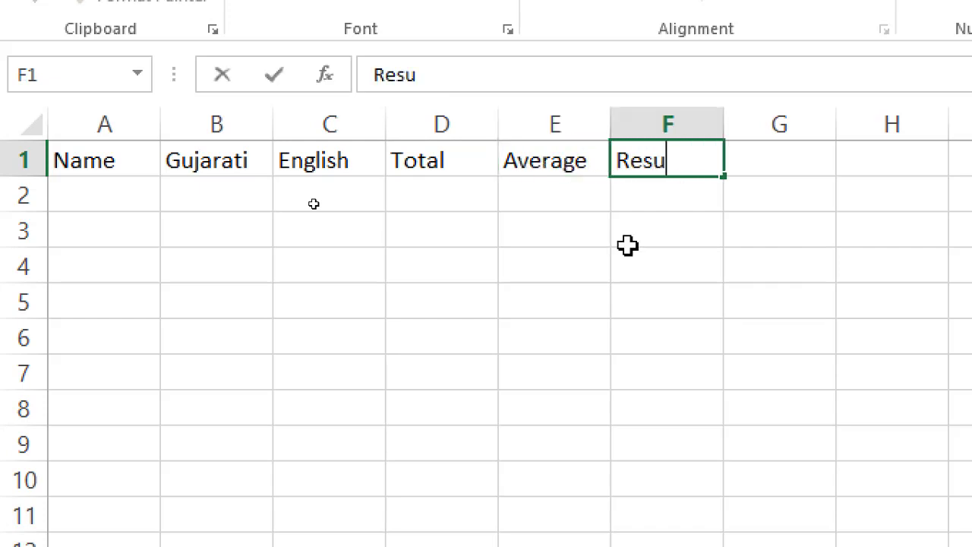
Step: Enter the five students' first names in cells A2 to A6 of the Name column
left_click(94, 192)
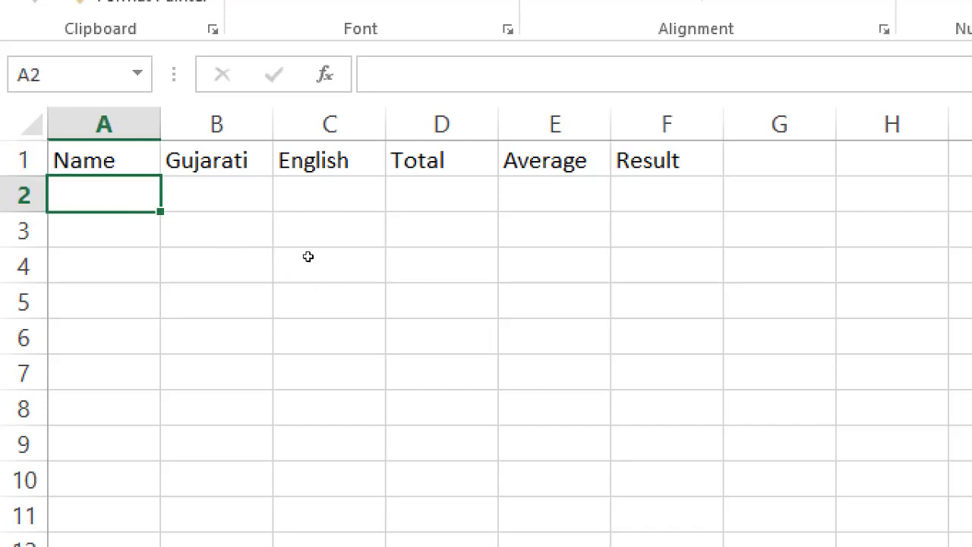
type("Jay")
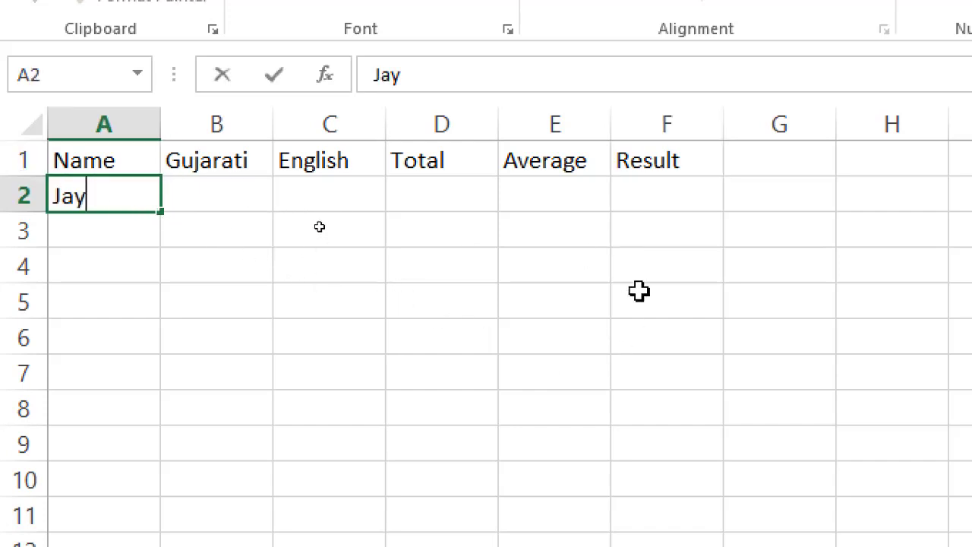
key("Return")
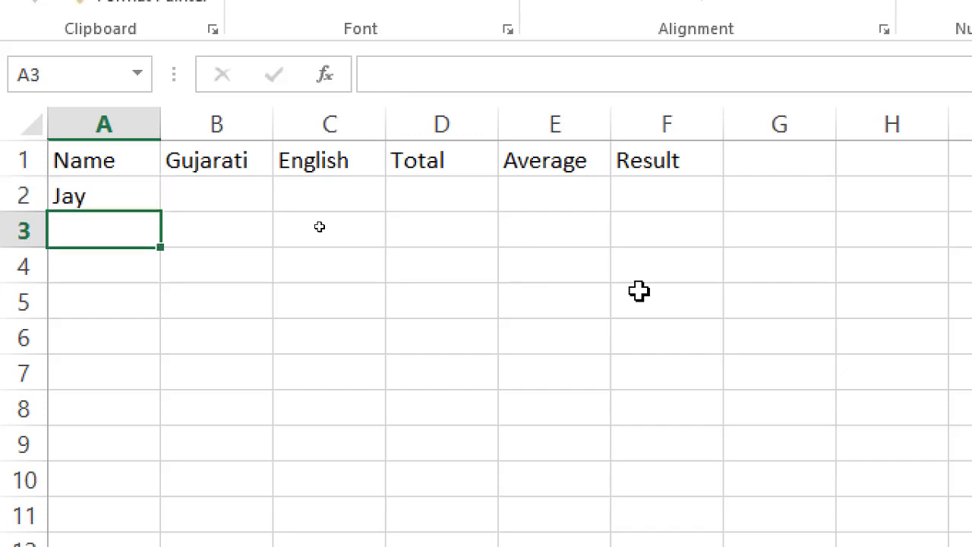
type("Harsh")
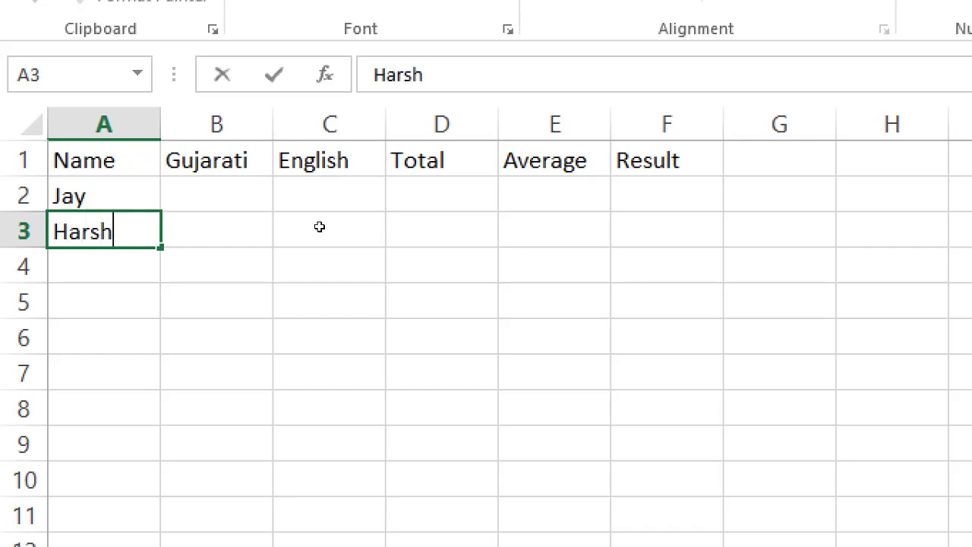
key("Return")
type("Sonu")
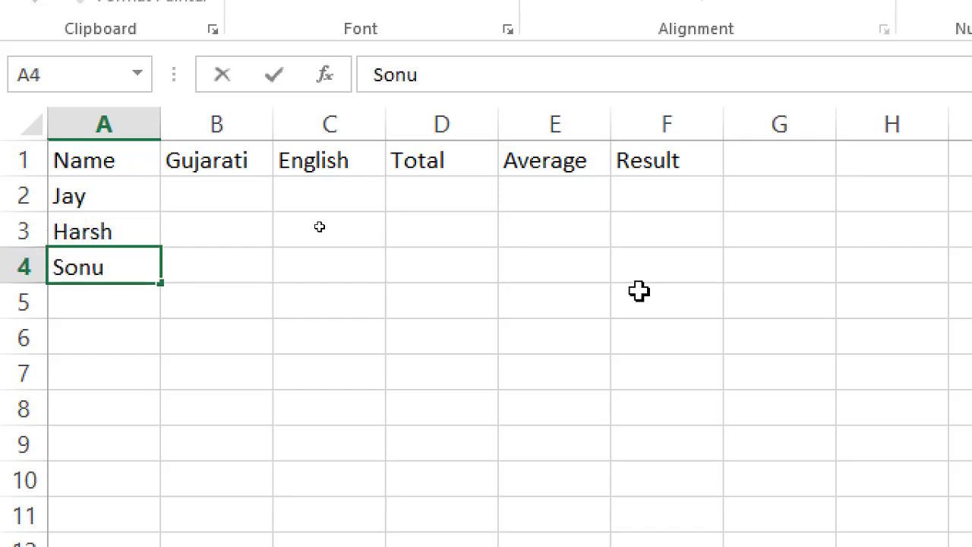
key("Return")
type("Bh")
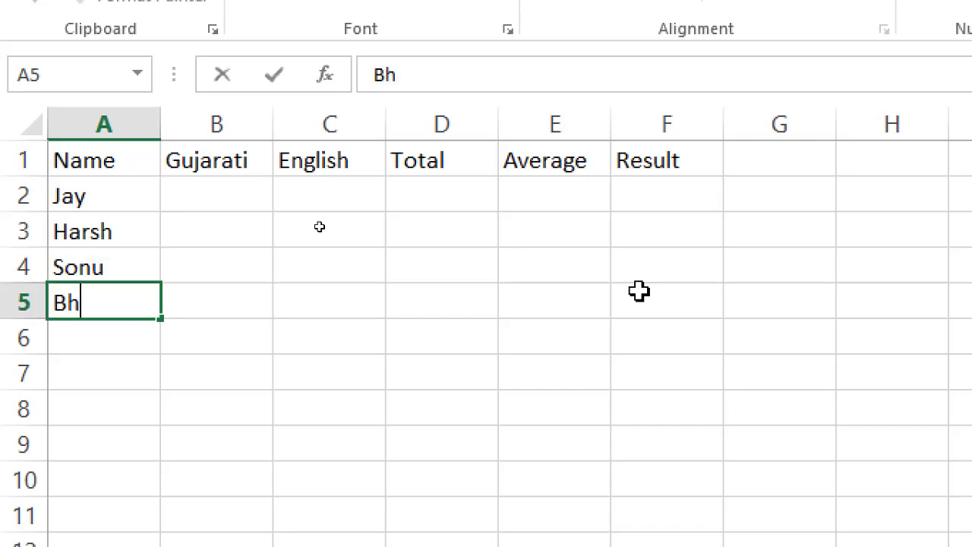
type("umil")
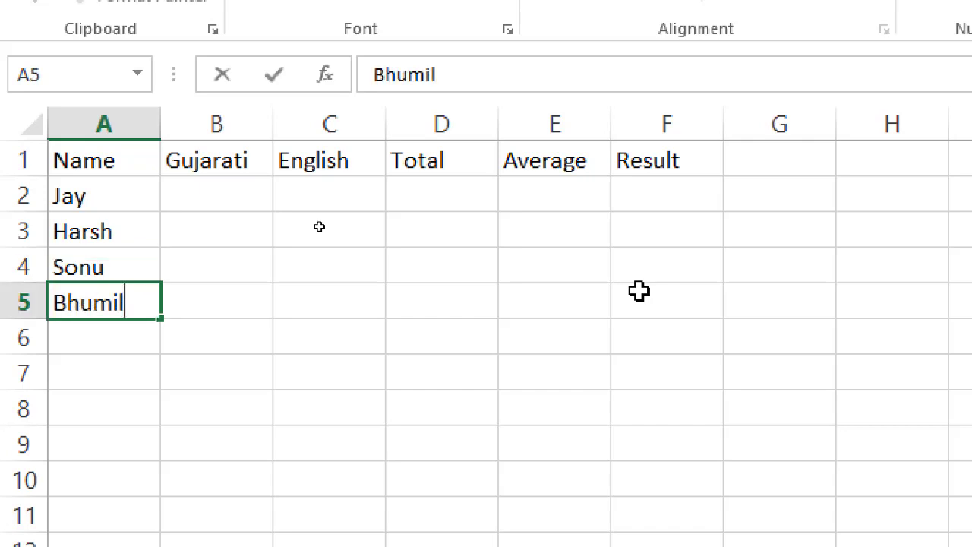
key("Return")
type("Ravi")
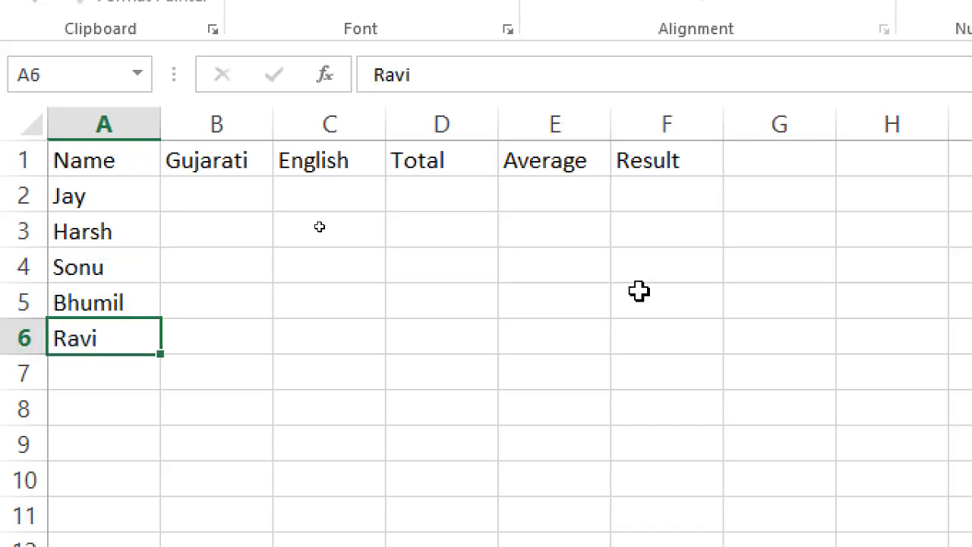
key("Return")
Step: Enter the Gujarati marks 80, 65, 83, 49 and 90 in cells B2 to B6
key("Up")
key("Up")
key("Up")
key("Up")
key("Up")
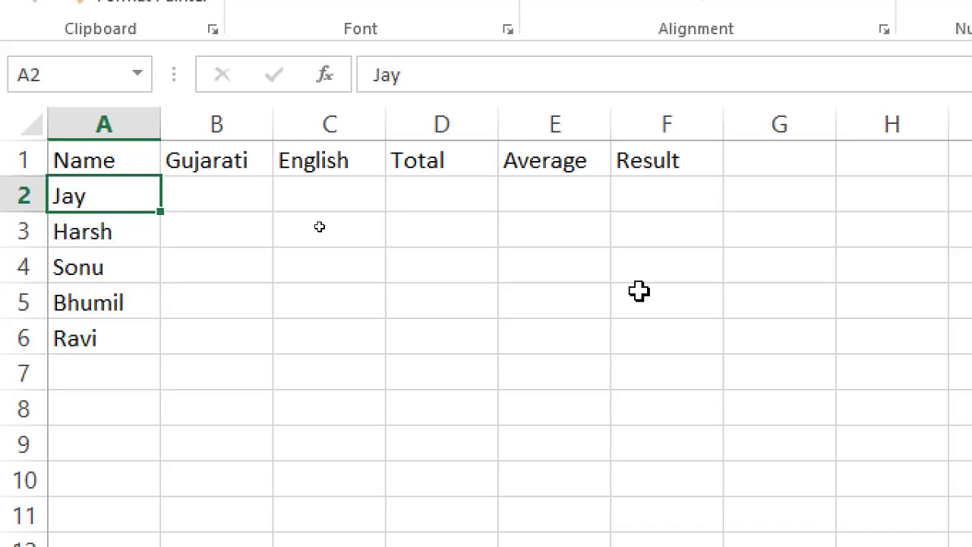
key("Right")
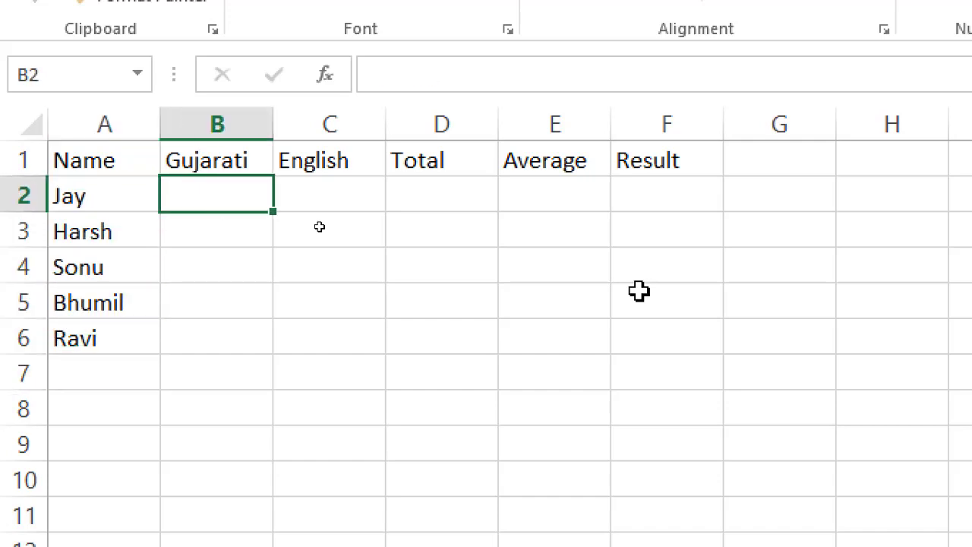
type("80")
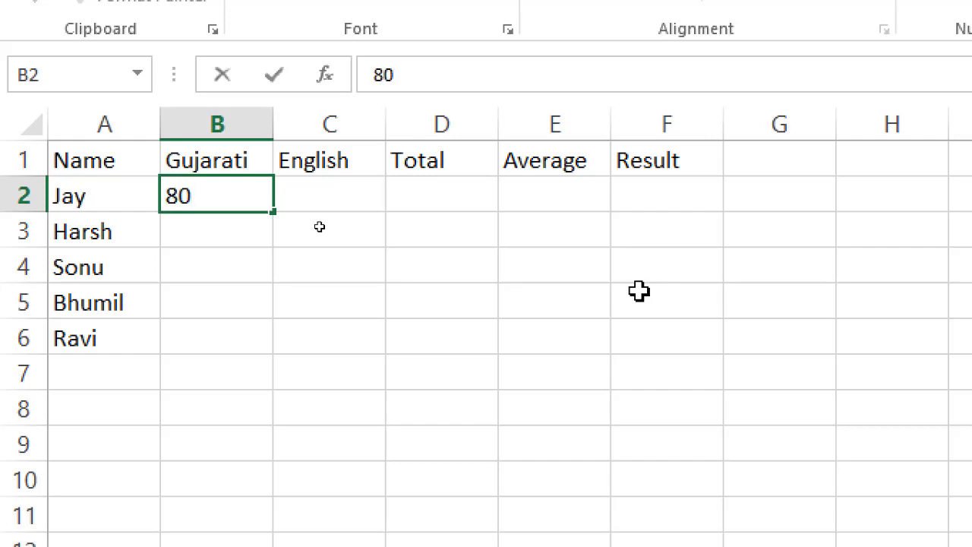
key("Return")
type("65")
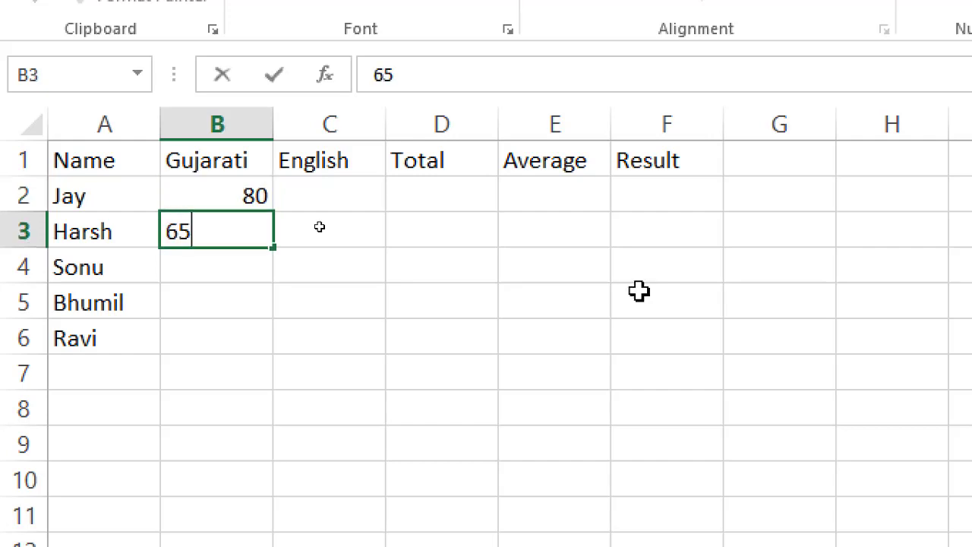
key("Return")
type("83")
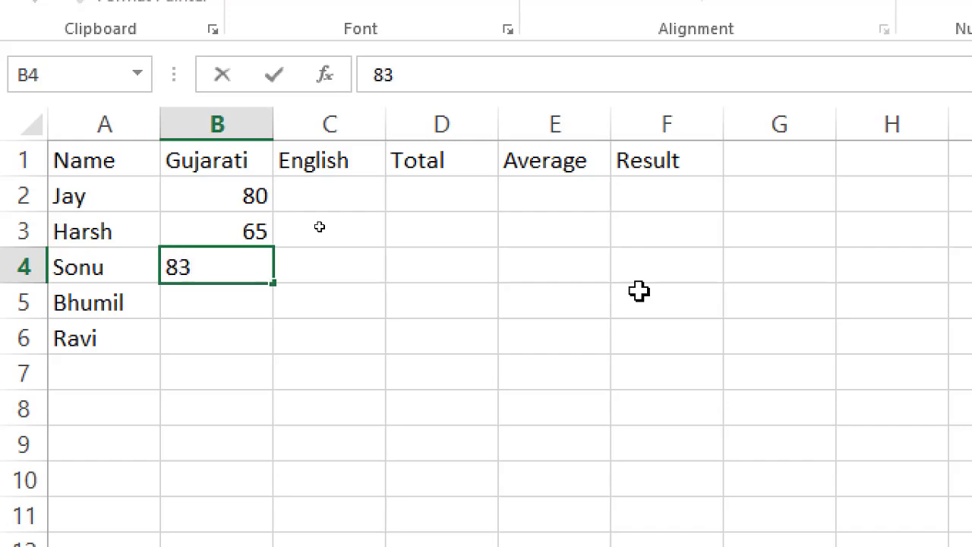
key("Return")
type("49")
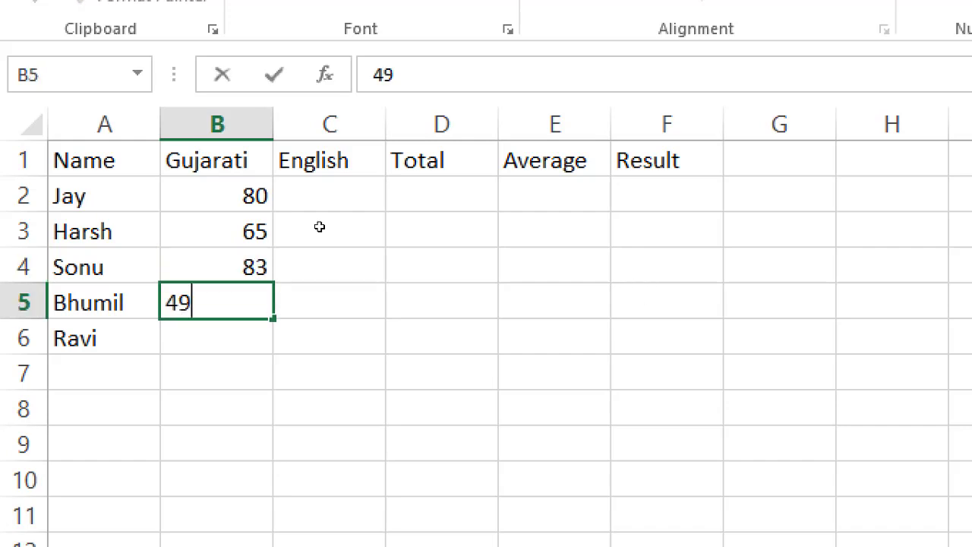
key("Return")
type("90")
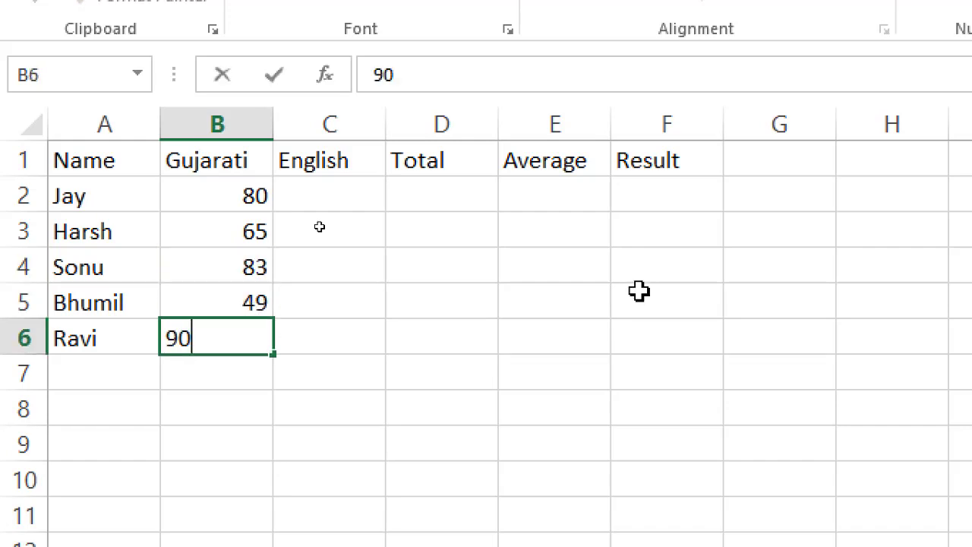
key("Return")
Step: Enter the English marks 70, 79, 69, 58 and 84 in cells C2 to C6
key("Up")
key("Up")
key("Up")
key("Up")
key("Up")
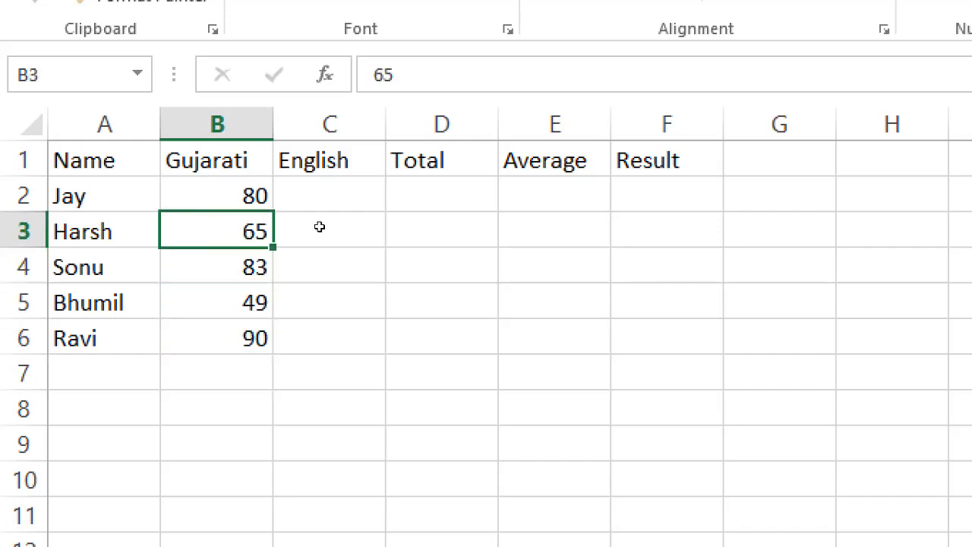
key("Right")
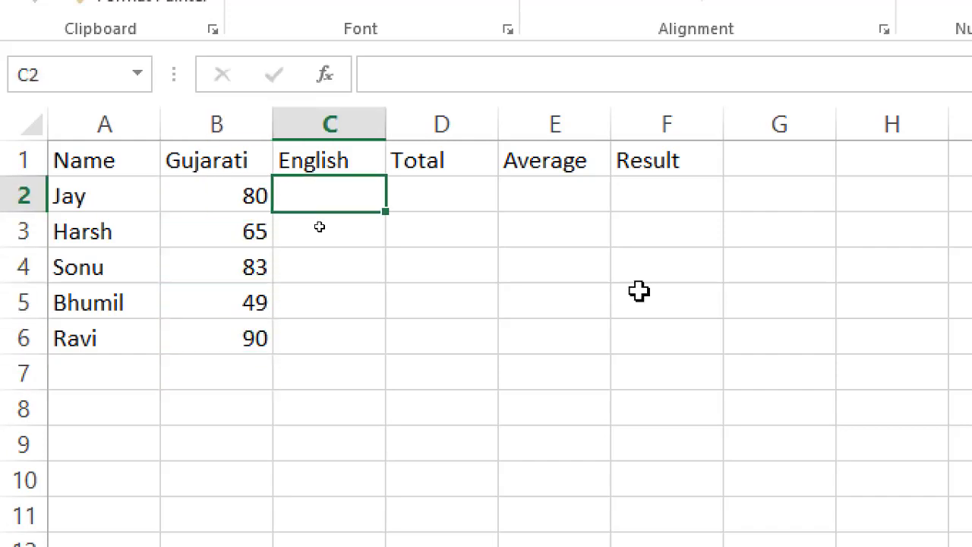
type("70")
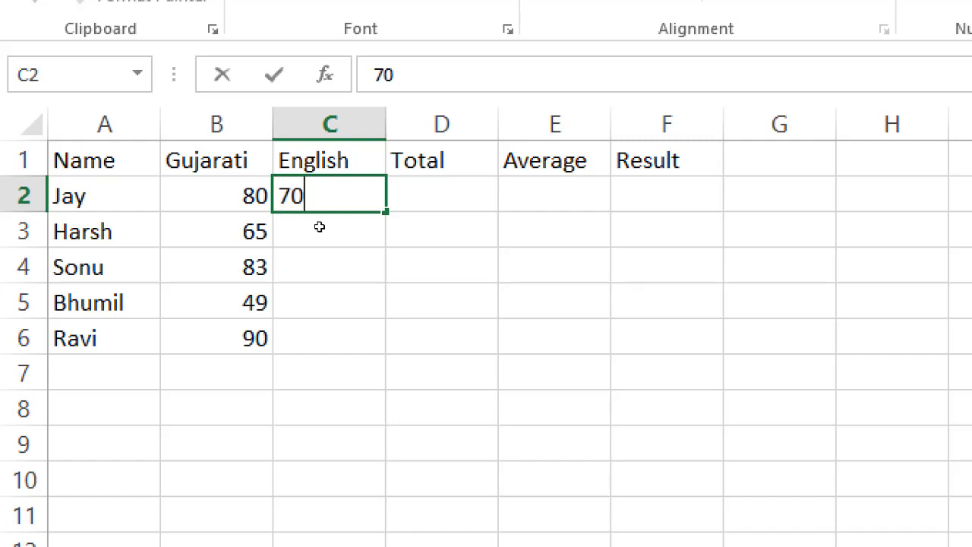
key("Return")
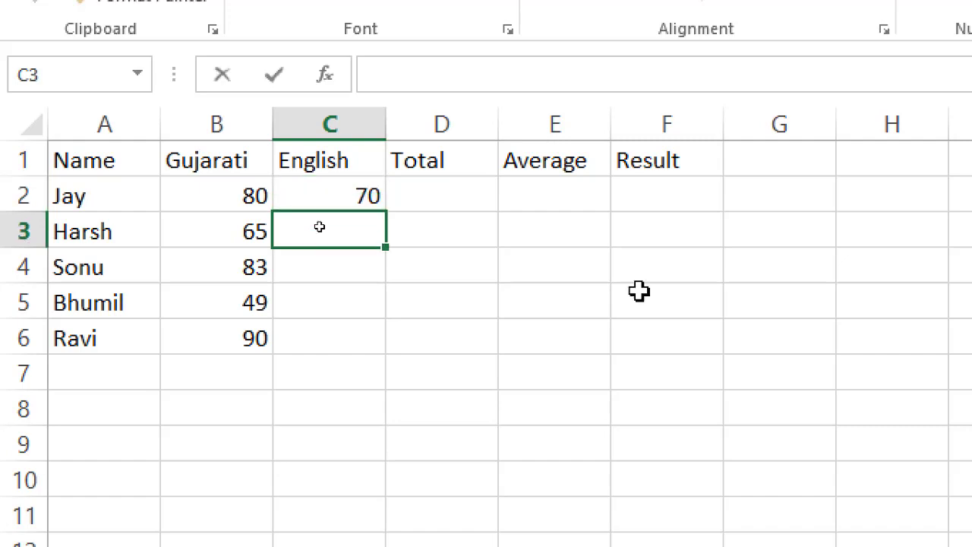
type("79")
key("Return")
type("69")
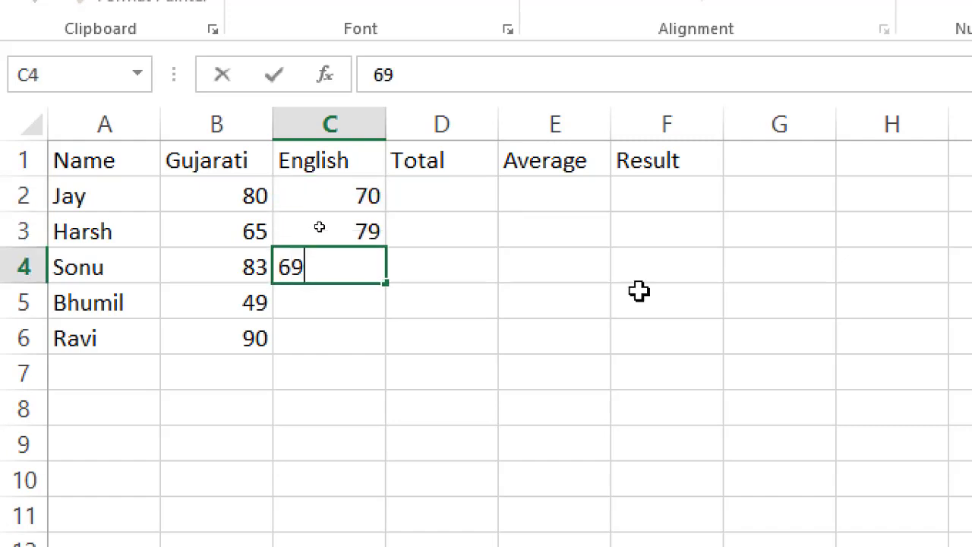
key("Return")
type("5")
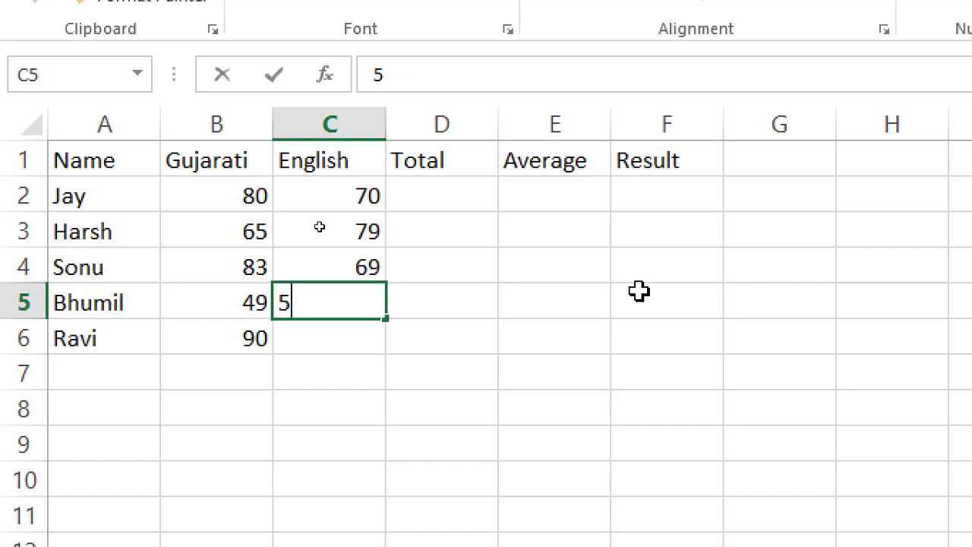
type("8")
key("Return")
type("84")
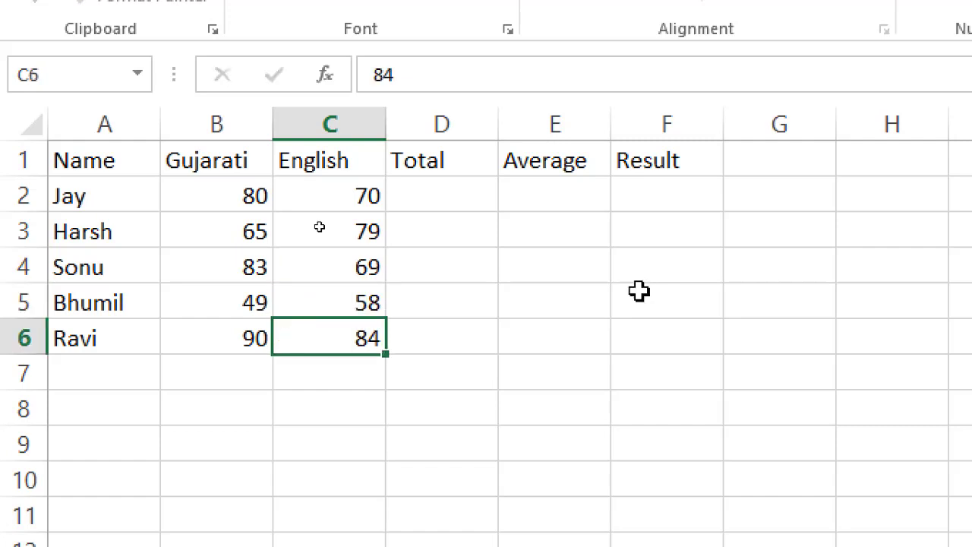
key("Return")
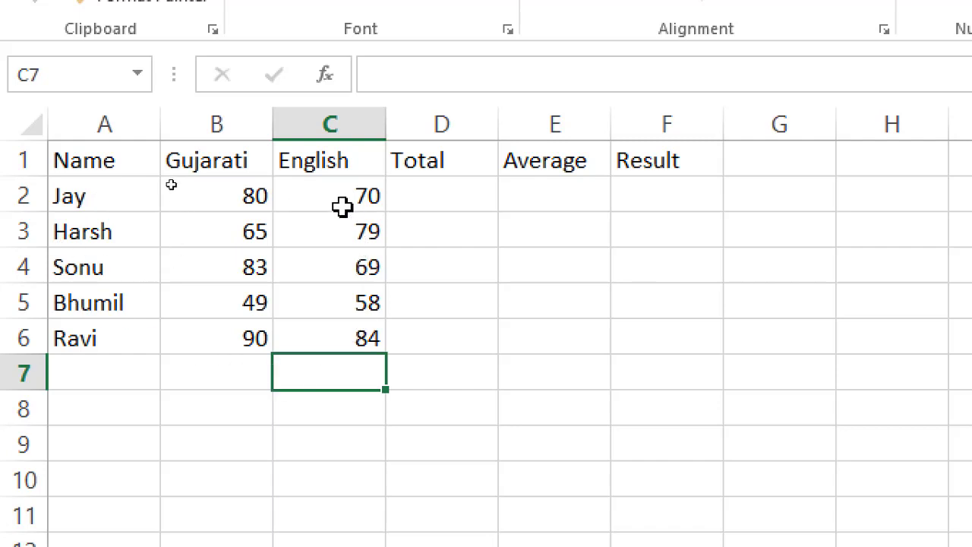
left_click(475, 195)
left_click(563, 194)
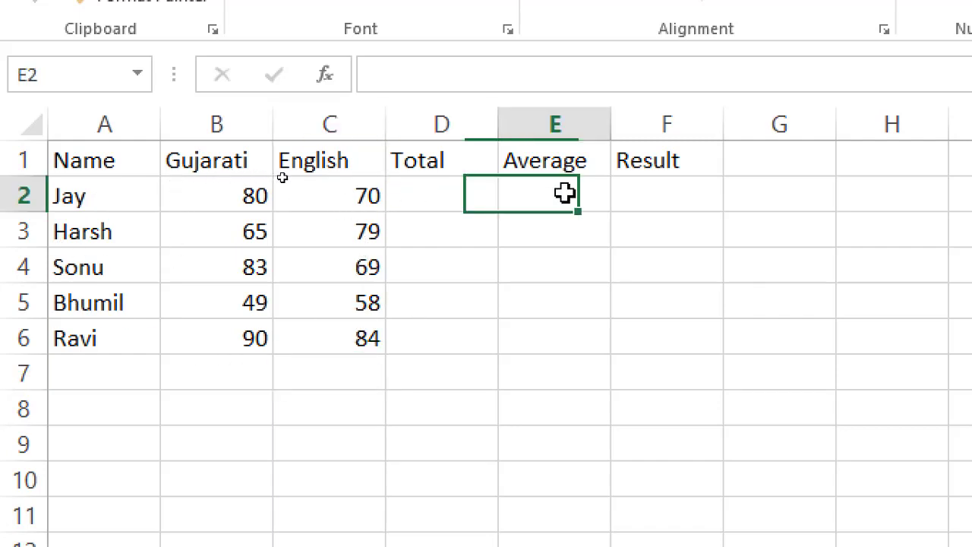
left_click(670, 196)
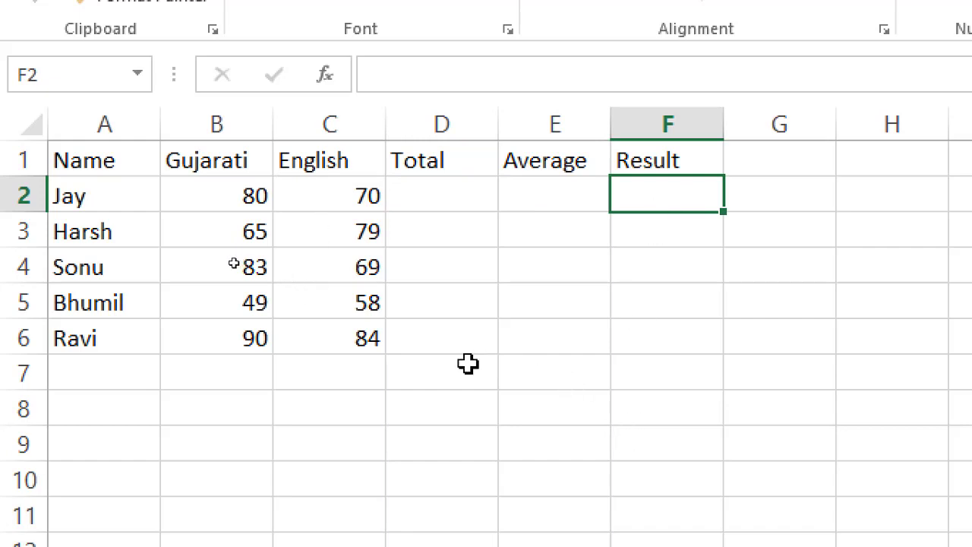
Step: Calculate the first student's total in cell D2 with the formula =SUM(B2,C2)
left_click(462, 198)
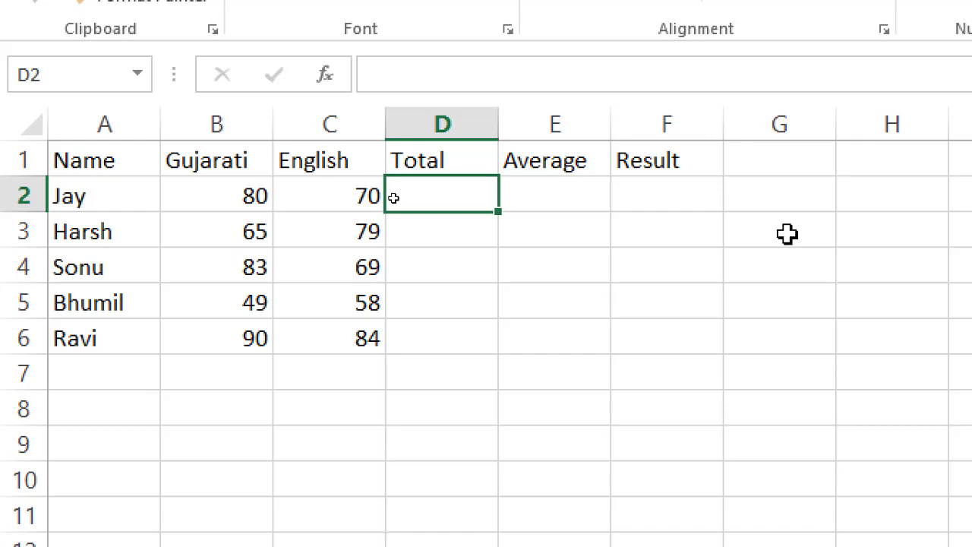
type("=")
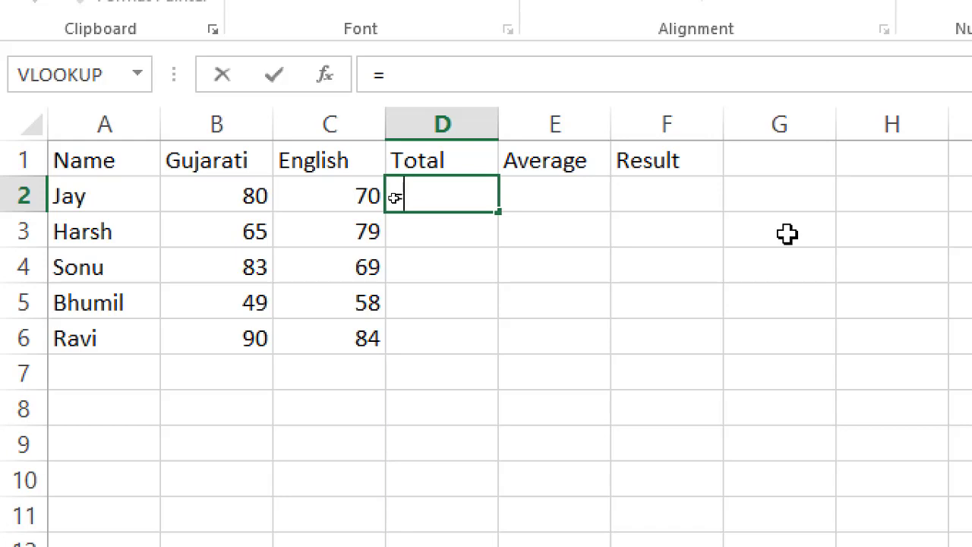
type("sum")
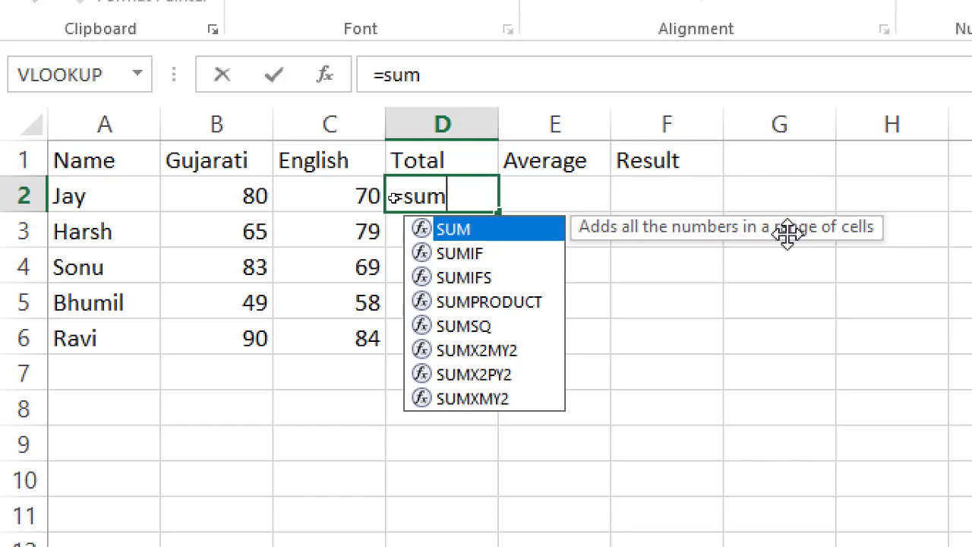
type("(")
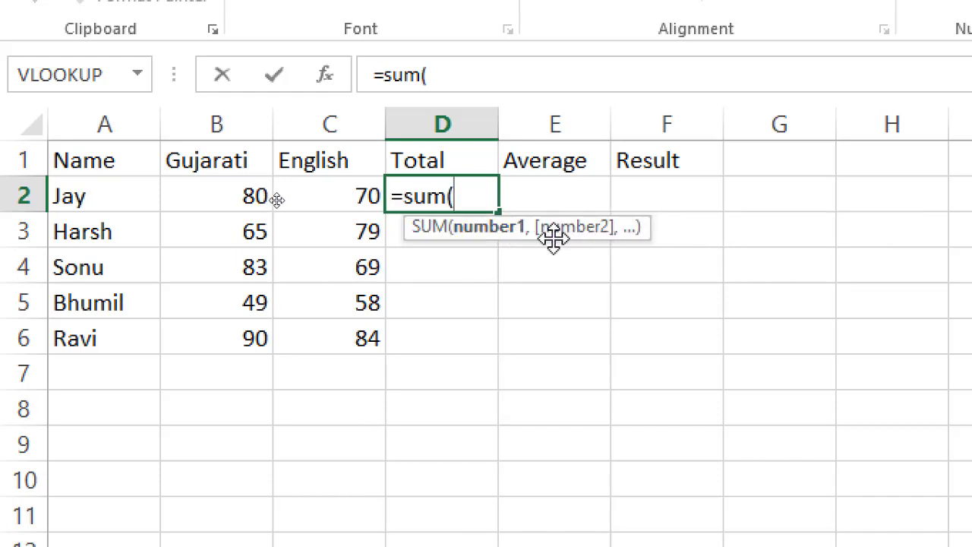
left_click(186, 196)
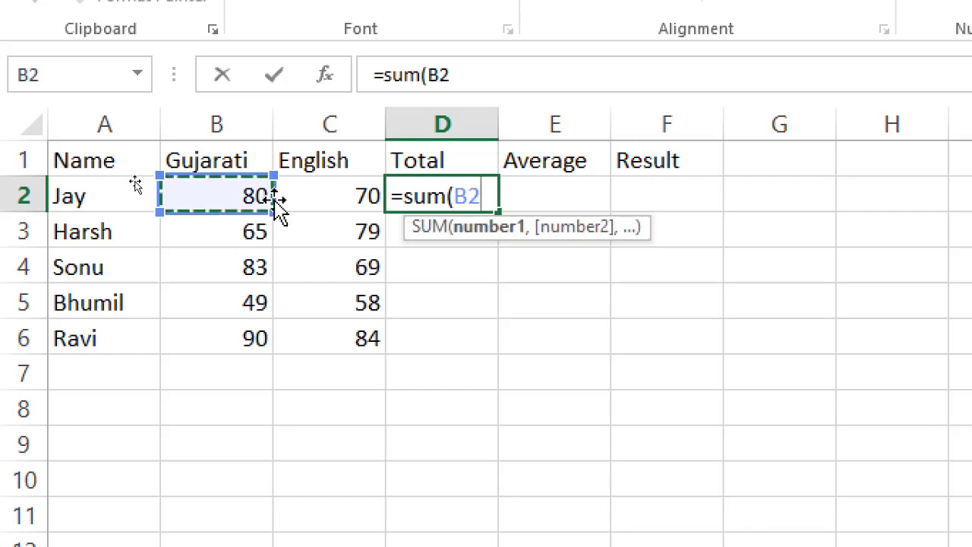
type(",")
left_click(327, 196)
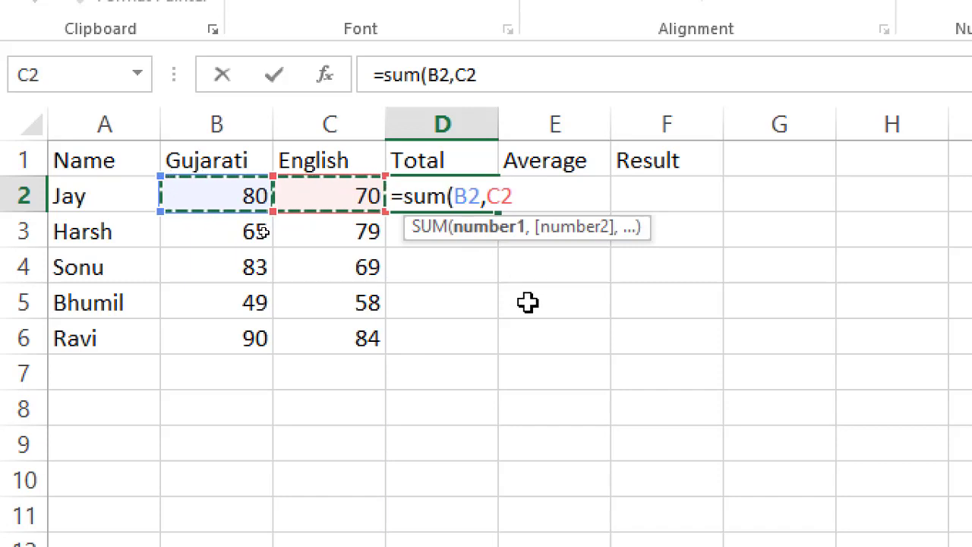
type(")")
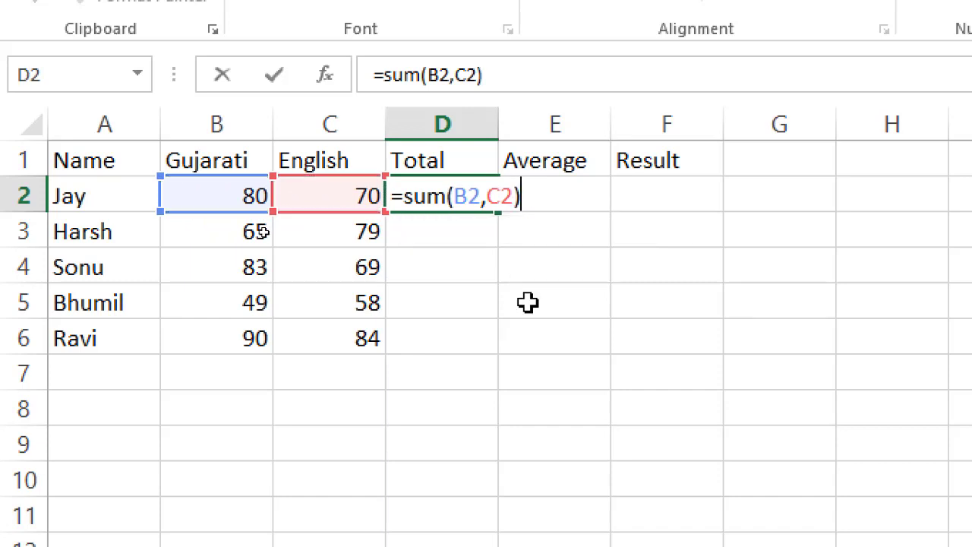
key("Return")
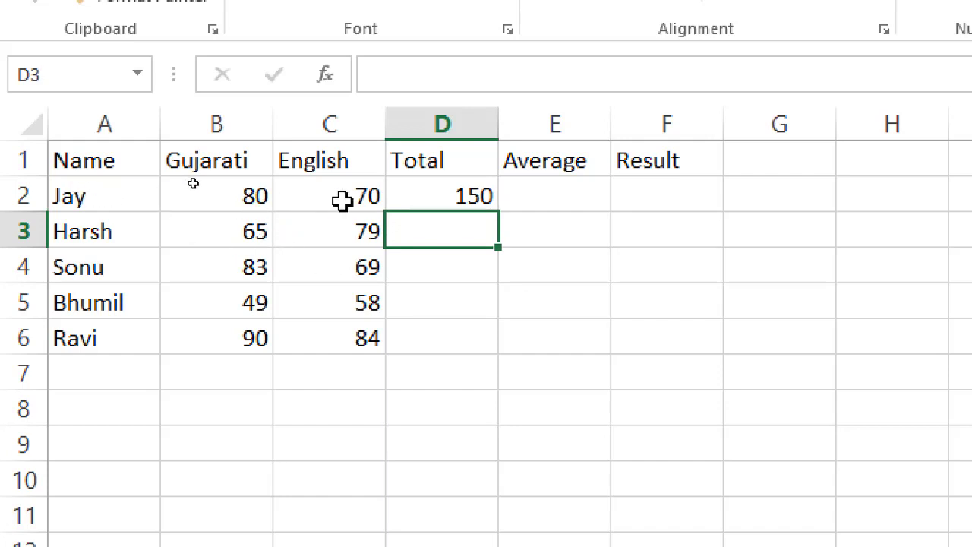
Step: Fill the SUM formula from D2 down through D6 for the remaining students
left_click(452, 197)
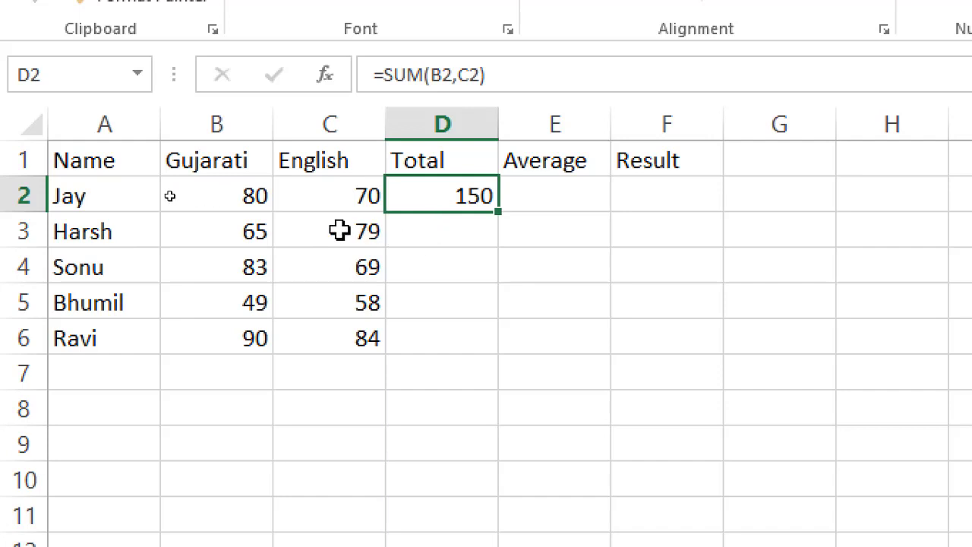
left_click(423, 237)
left_click(425, 191)
double_click(497, 211)
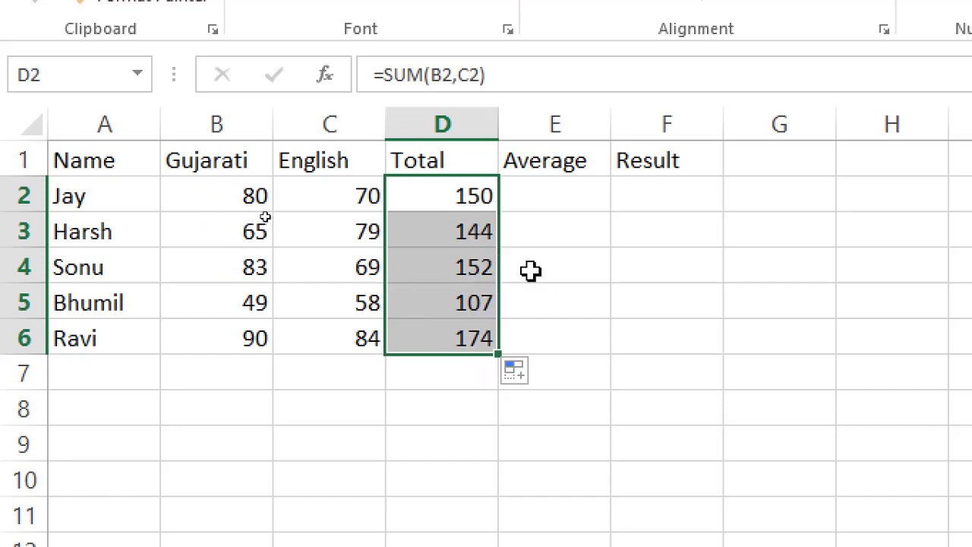
Step: Calculate the first student's average in cell E2 with the formula =AVERAGE(B2,C2)
left_click(529, 201)
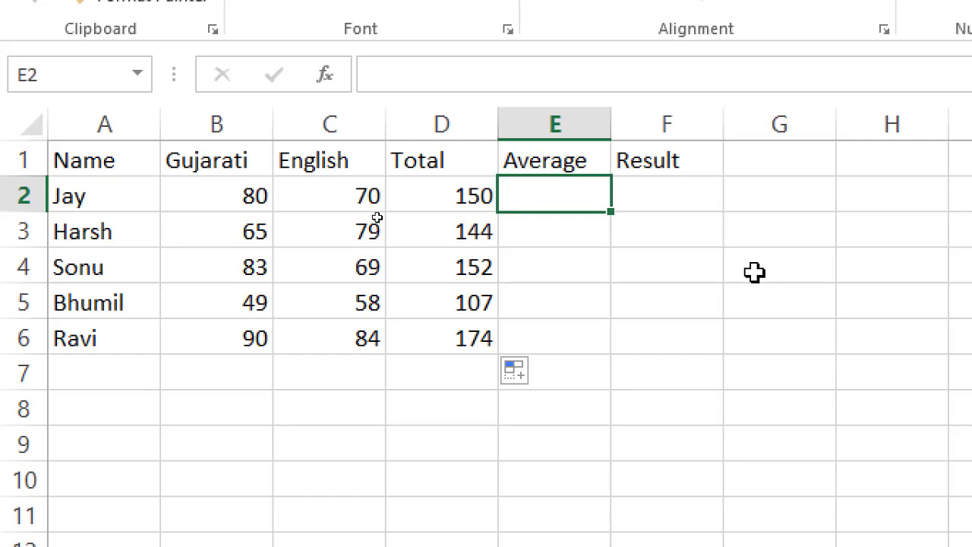
type("=")
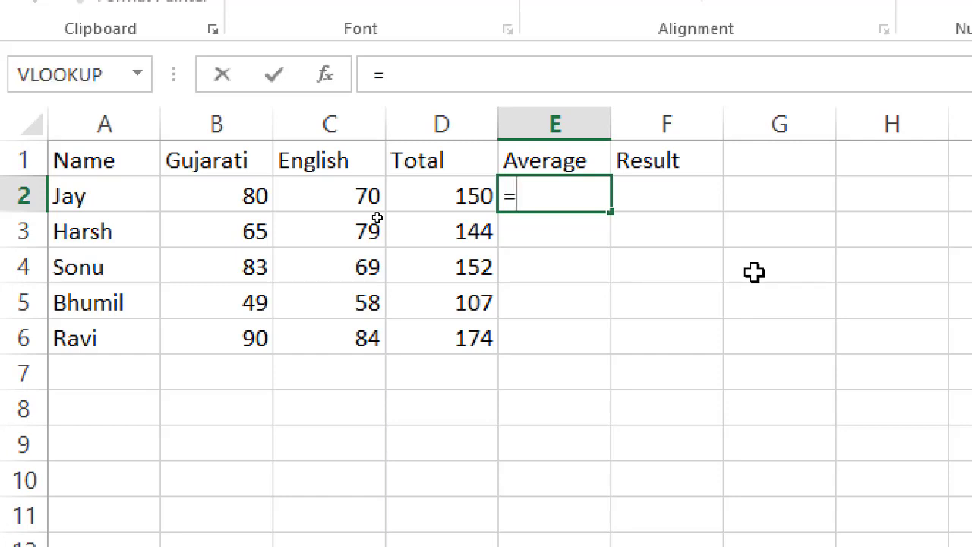
type("avera")
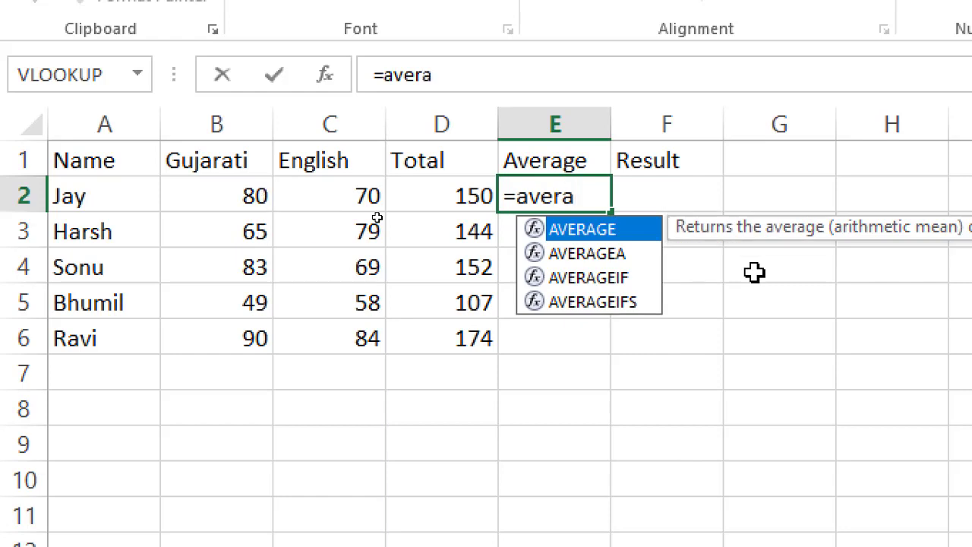
type("ge")
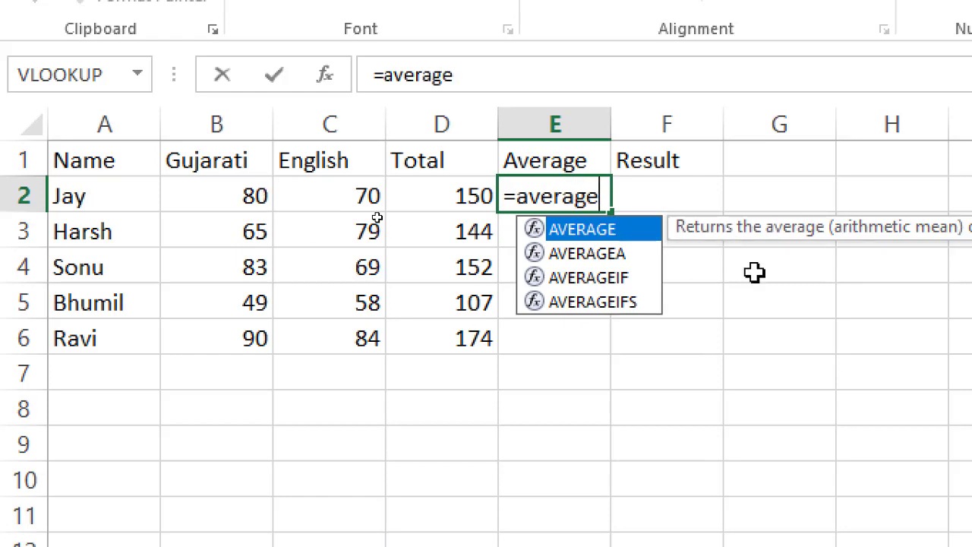
type("(")
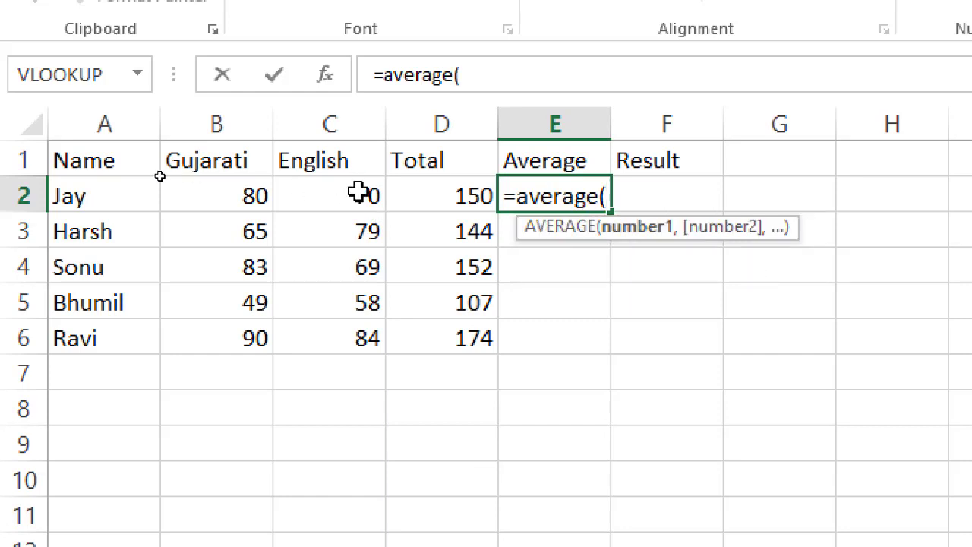
left_click(251, 196)
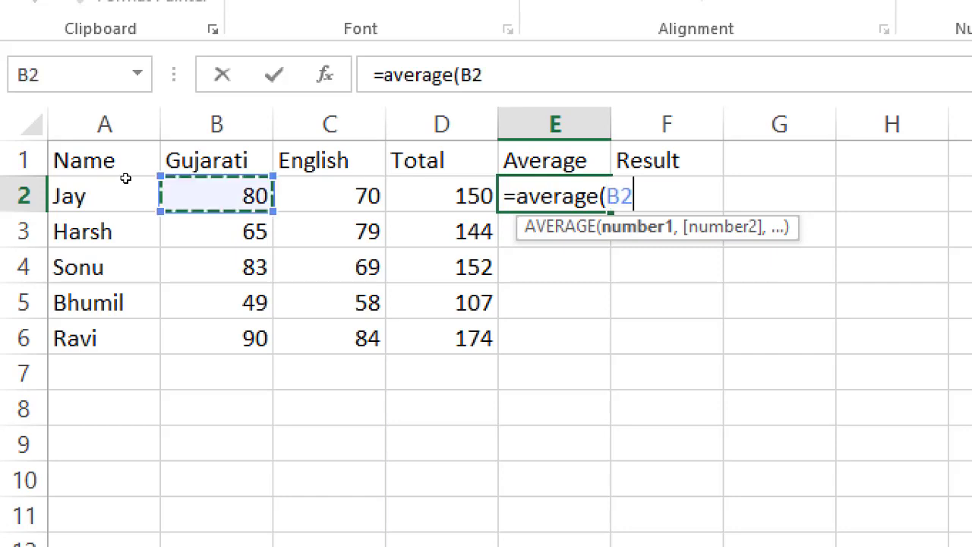
left_click(346, 204, "ctrl")
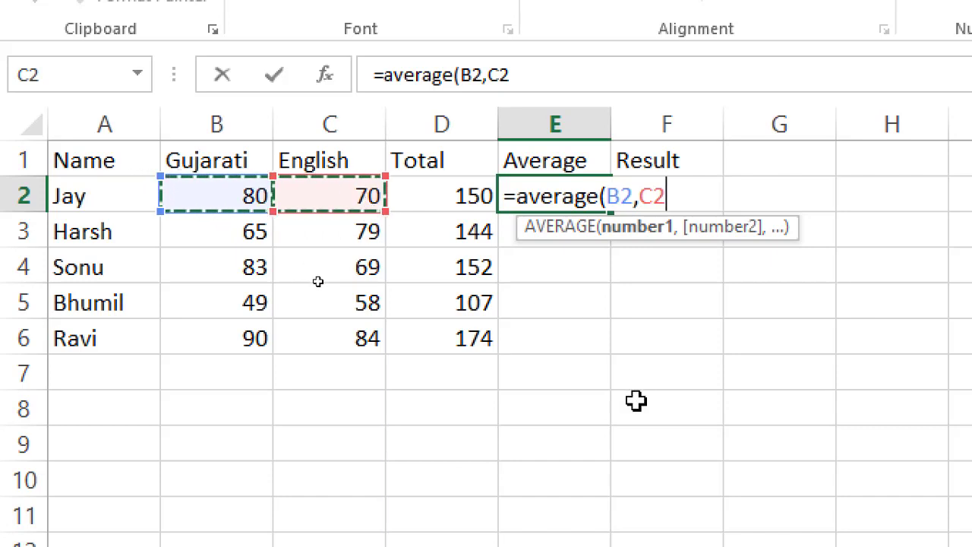
type(")")
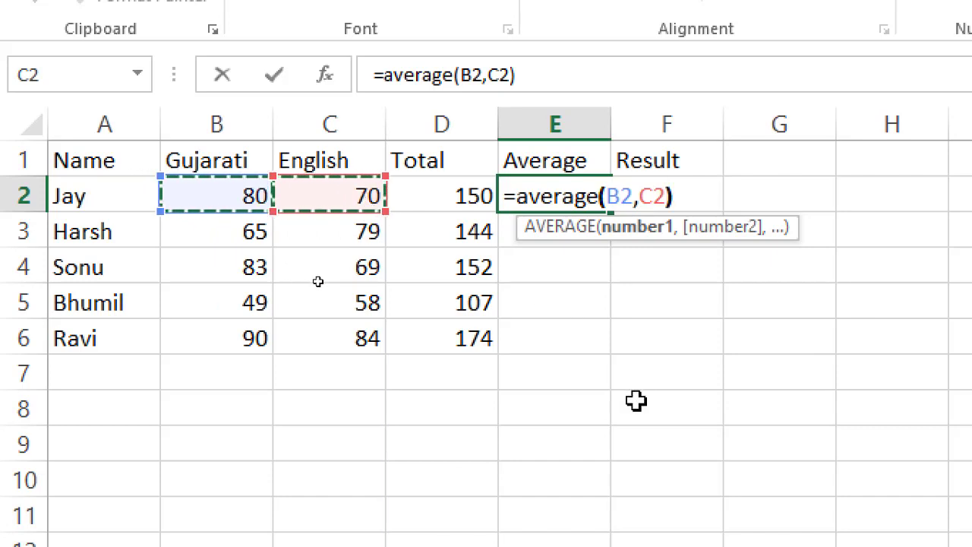
key("Return")
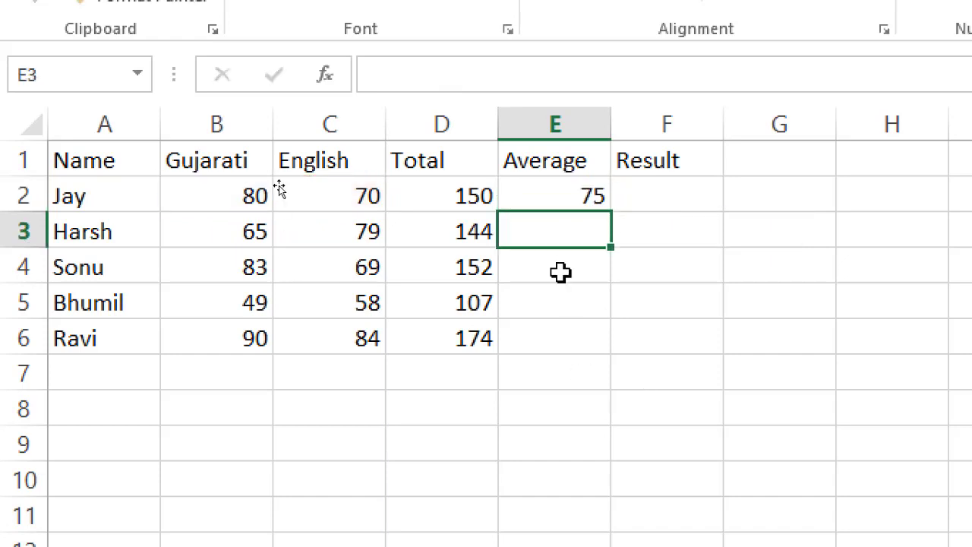
Step: Fill the AVERAGE formula from E2 down through E6 for the remaining students
left_click(574, 195)
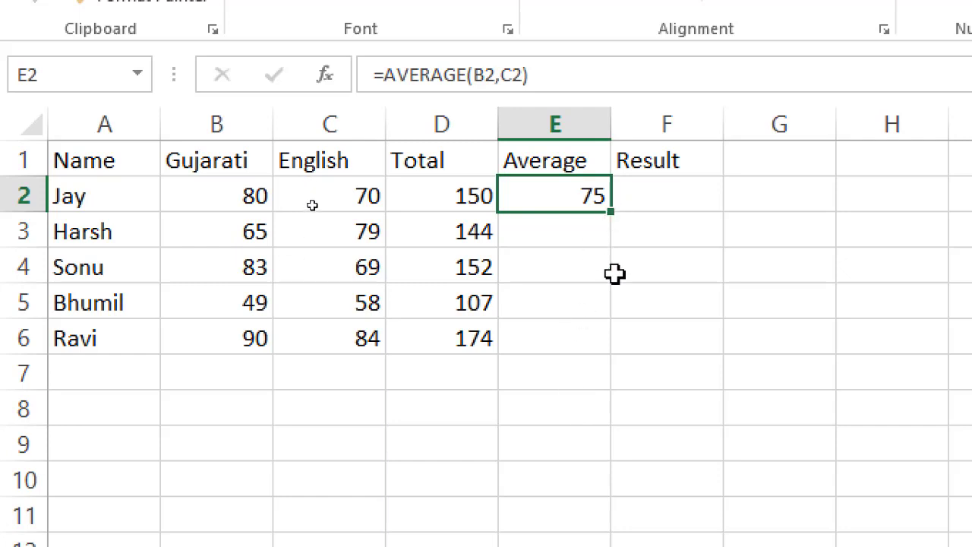
double_click(611, 213)
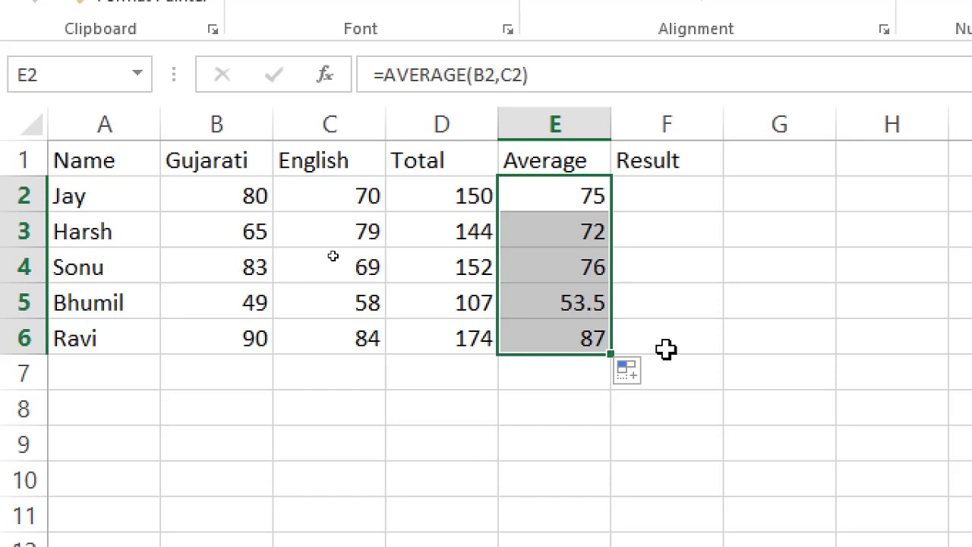
left_click(538, 386)
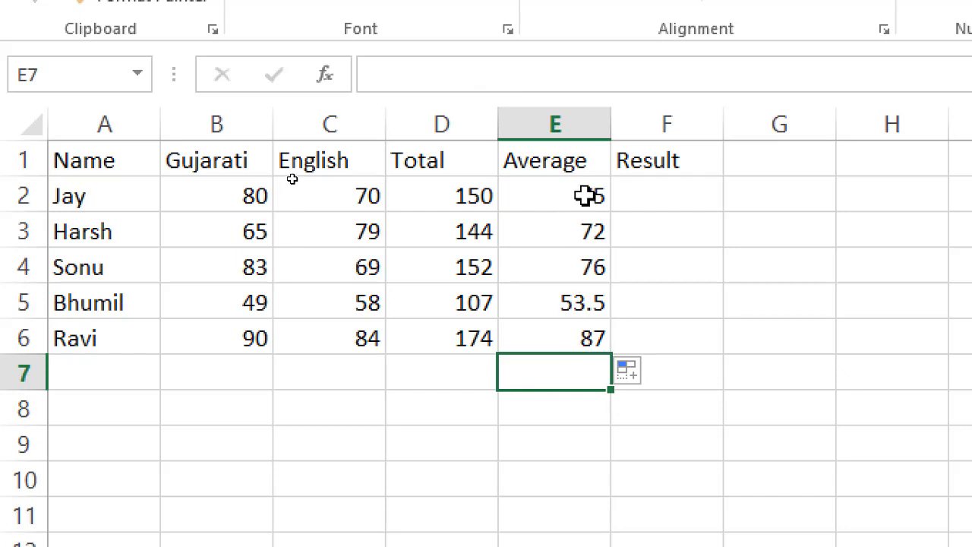
Step: Enter the formula =IF(E2>=35,"PASS","FAIL") in cell F2 for the first student's result
left_click(680, 197)
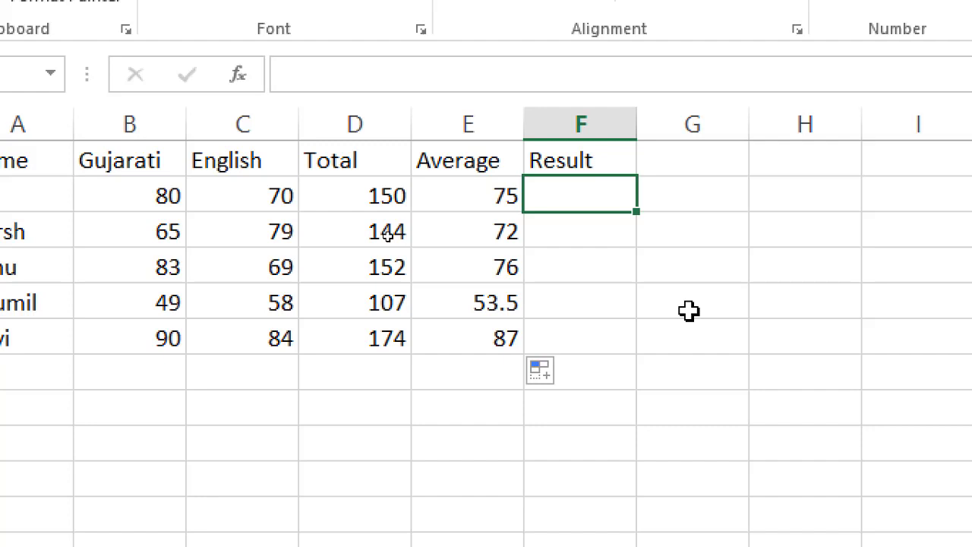
type("=")
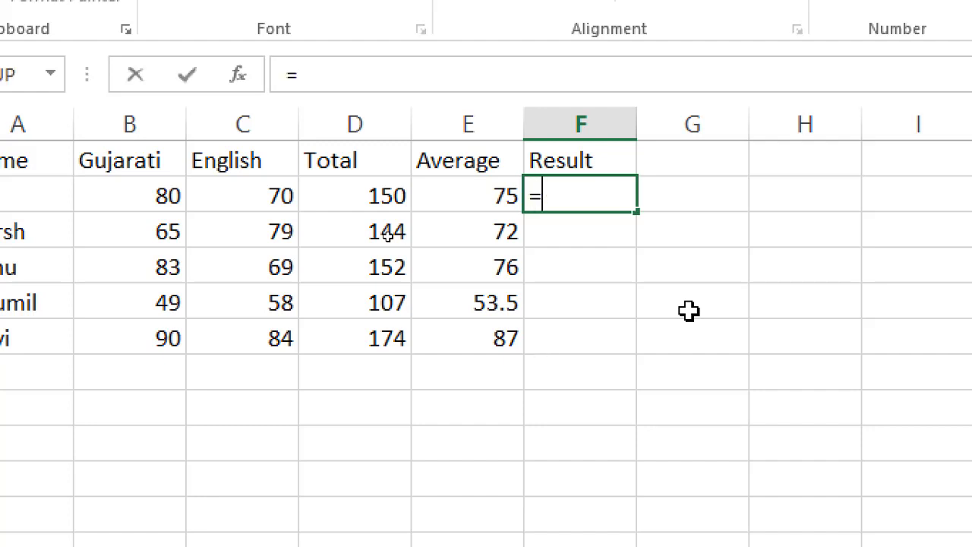
type("if")
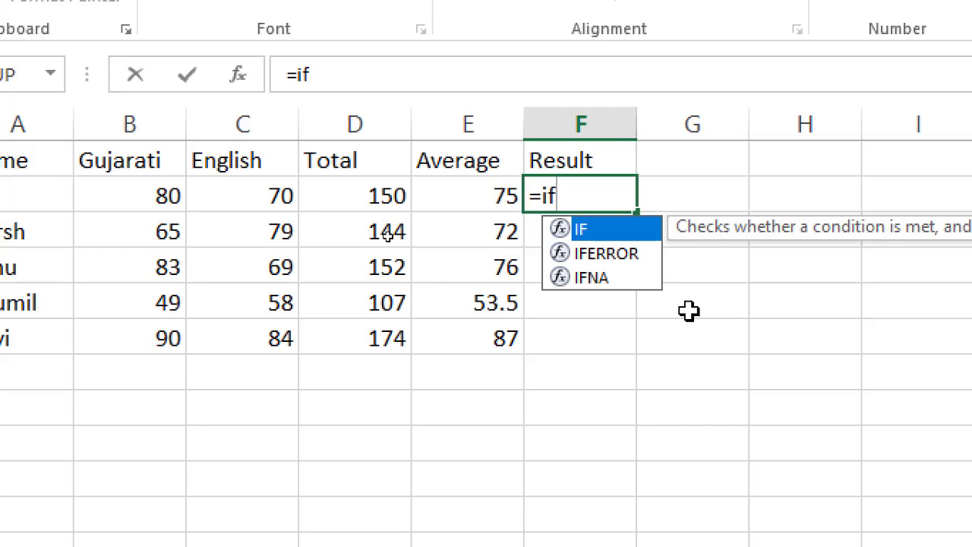
type("(")
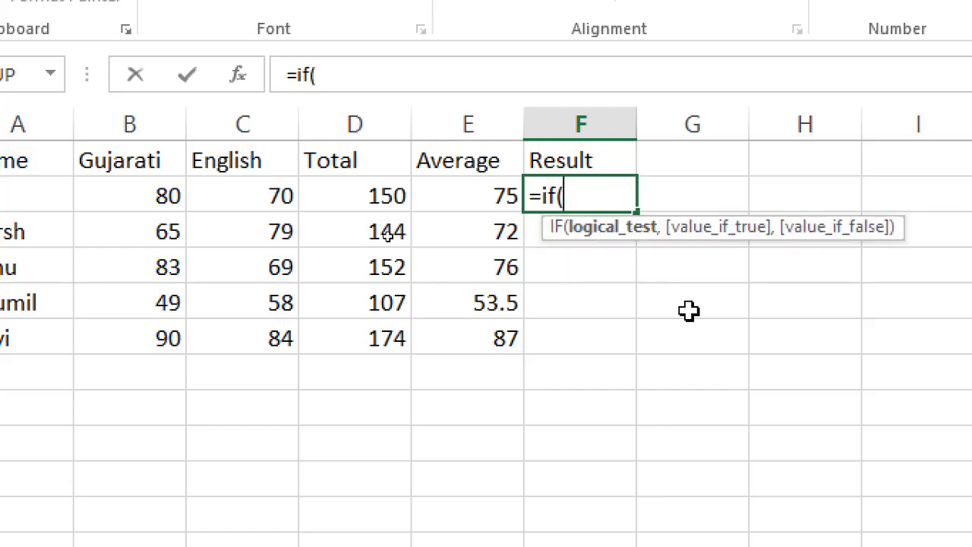
left_click(487, 197)
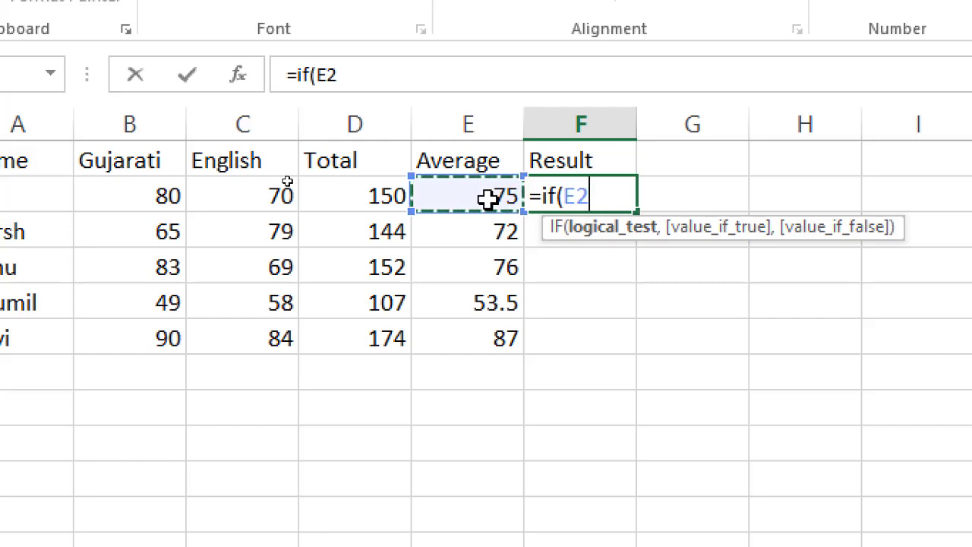
type(">=35")
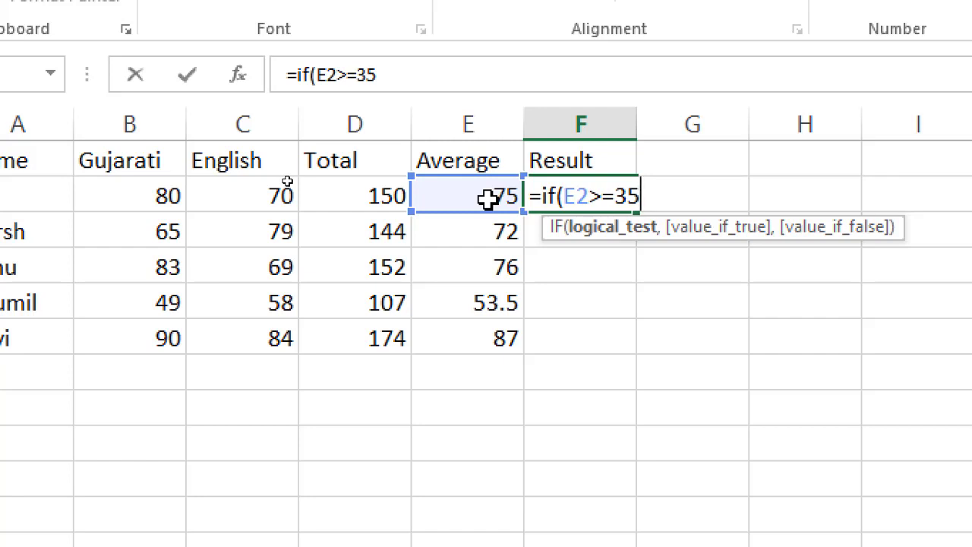
type(",")
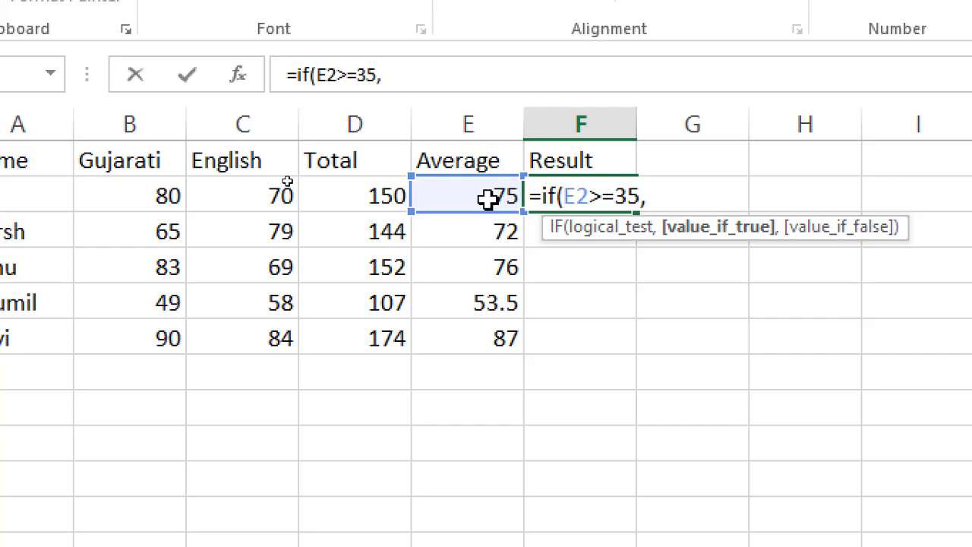
type("\"PASS")
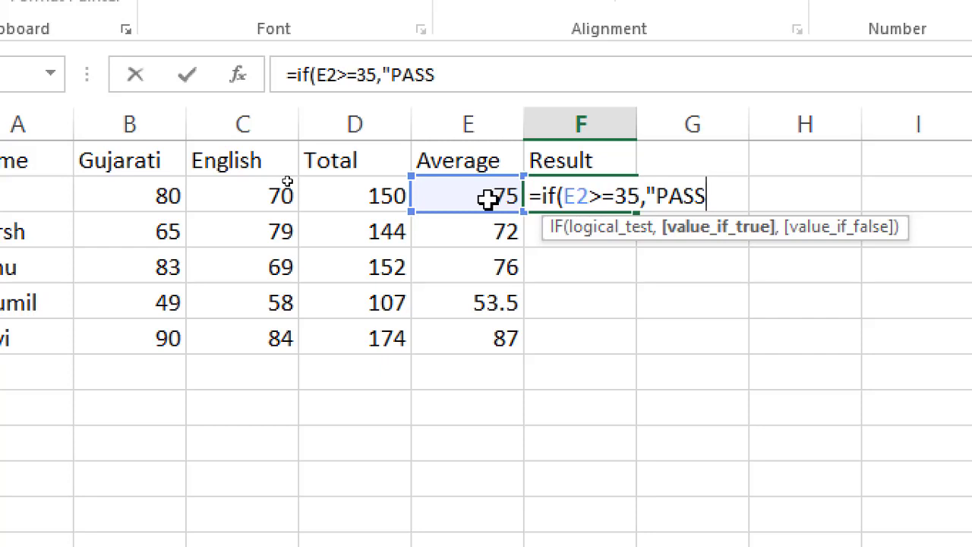
type("\",")
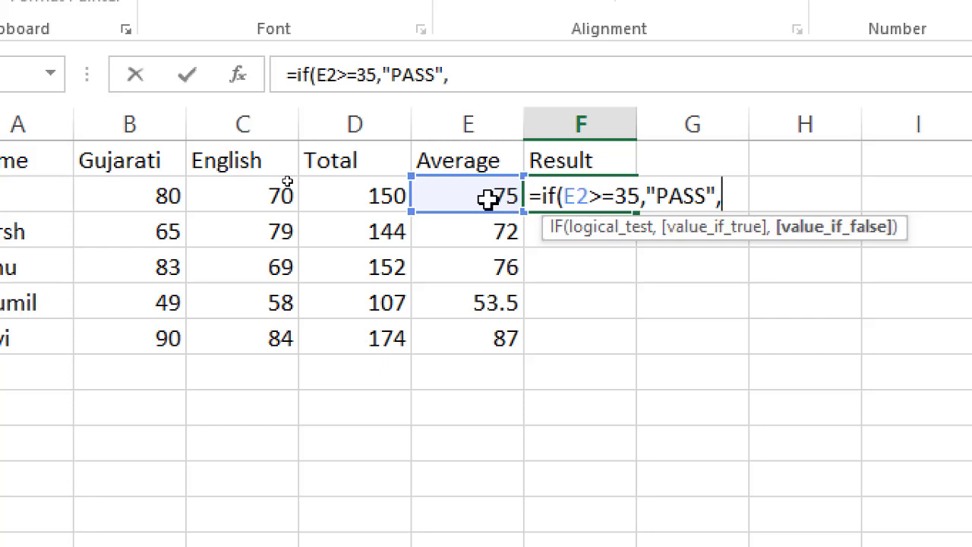
type("\"")
type("FA")
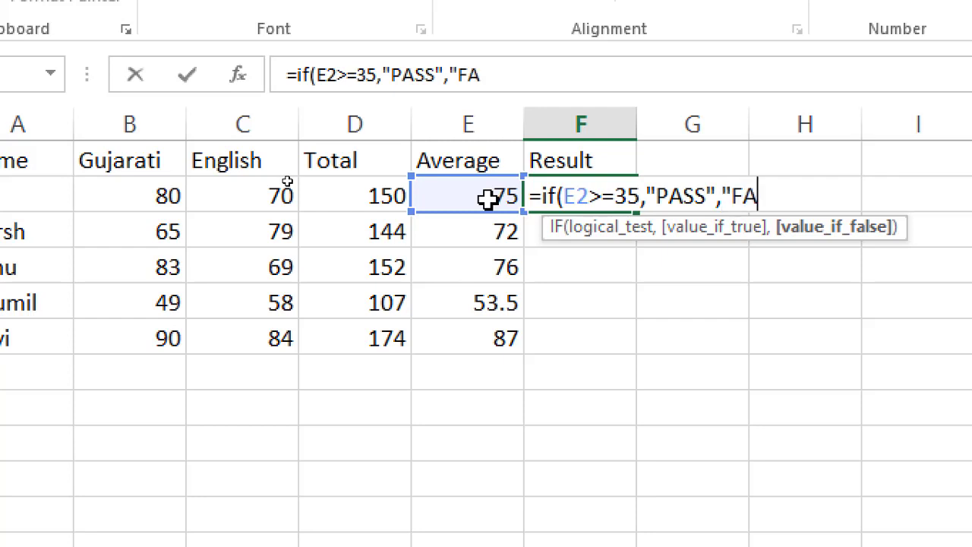
type("IL\"")
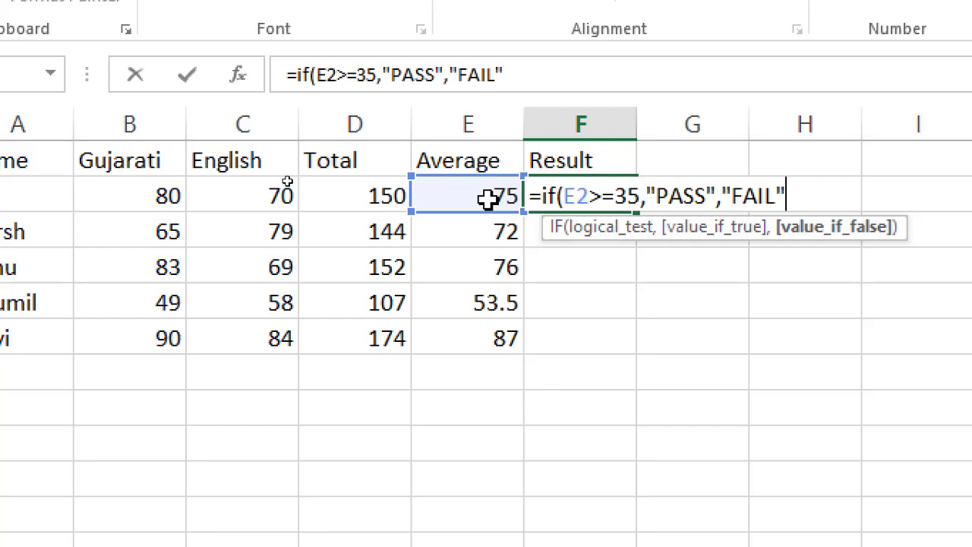
type(")")
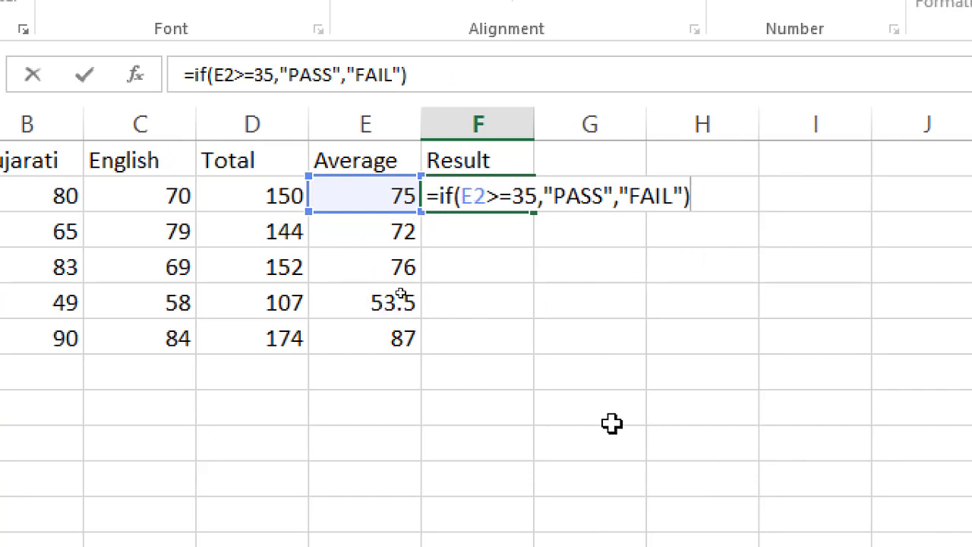
key("Return")
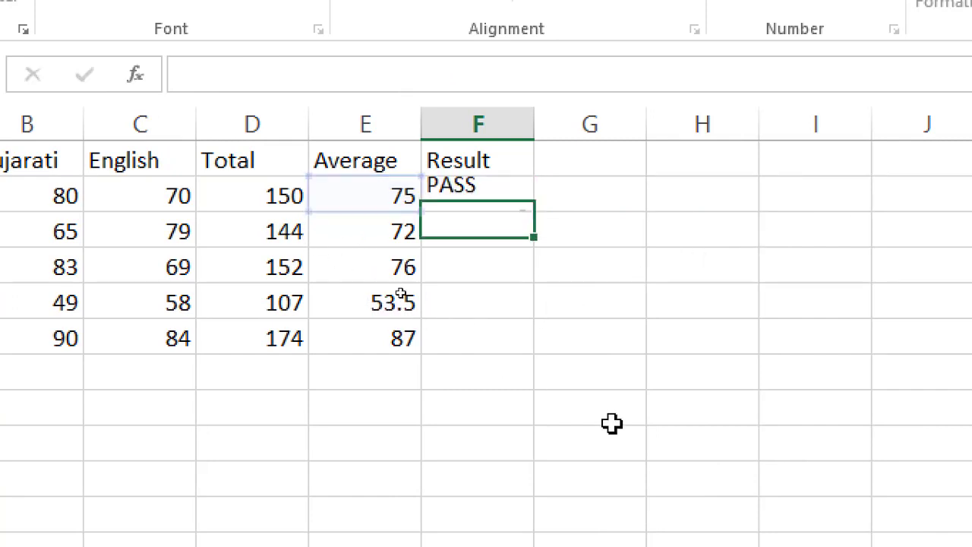
Step: Fill the IF result formula from F2 down through F6 for the remaining students
left_click(446, 191)
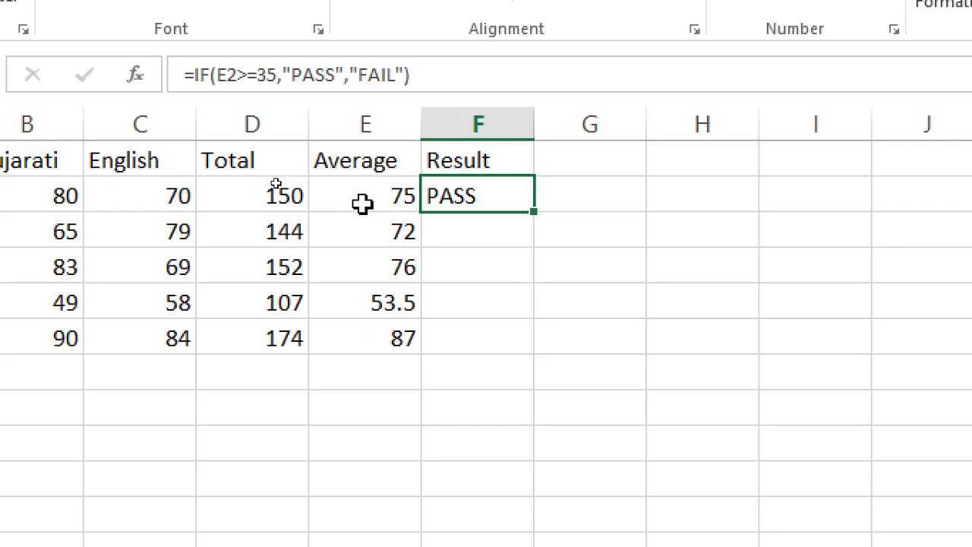
double_click(534, 212)
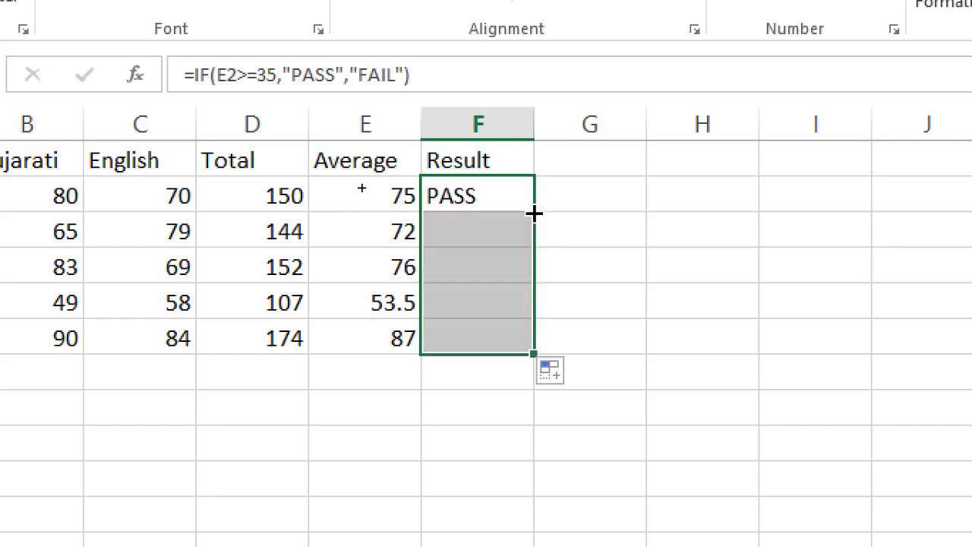
left_click(585, 278)
Step: Check the copied IF formulas in result cells F2, F3 and F4
left_click(487, 192)
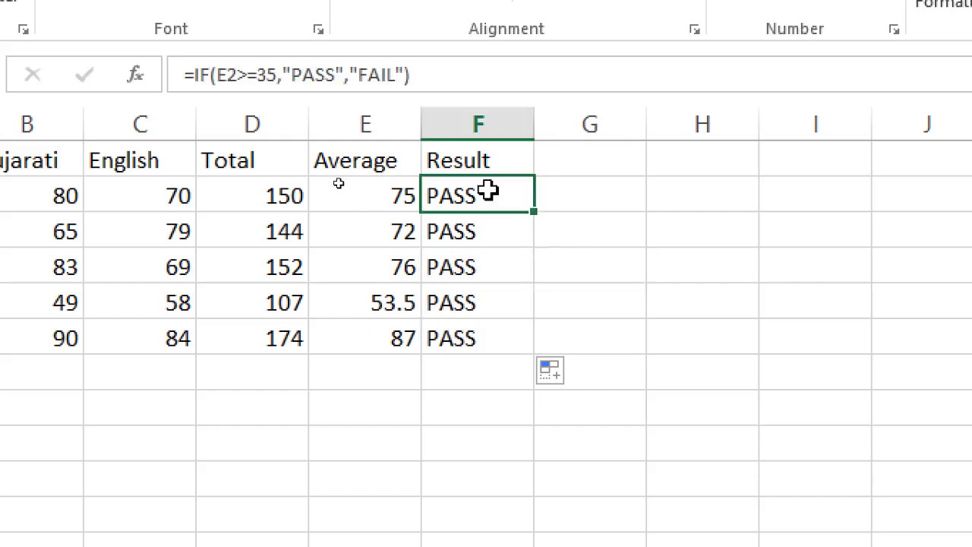
left_click(488, 236)
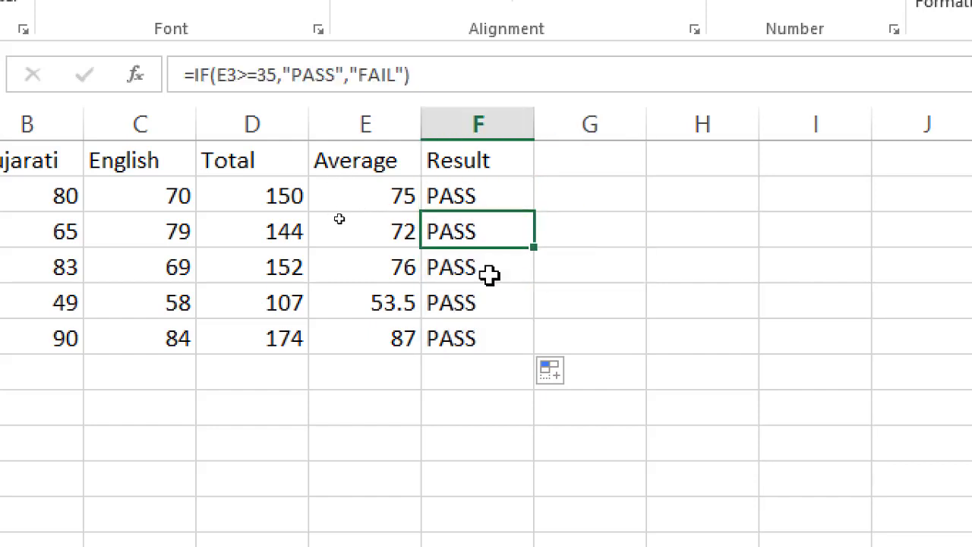
left_click(488, 275)
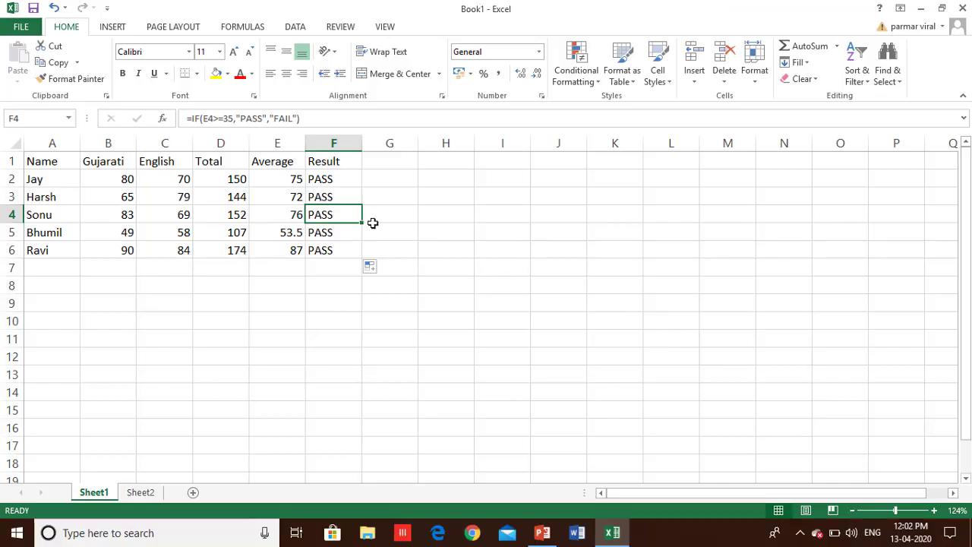
left_click(621, 301)
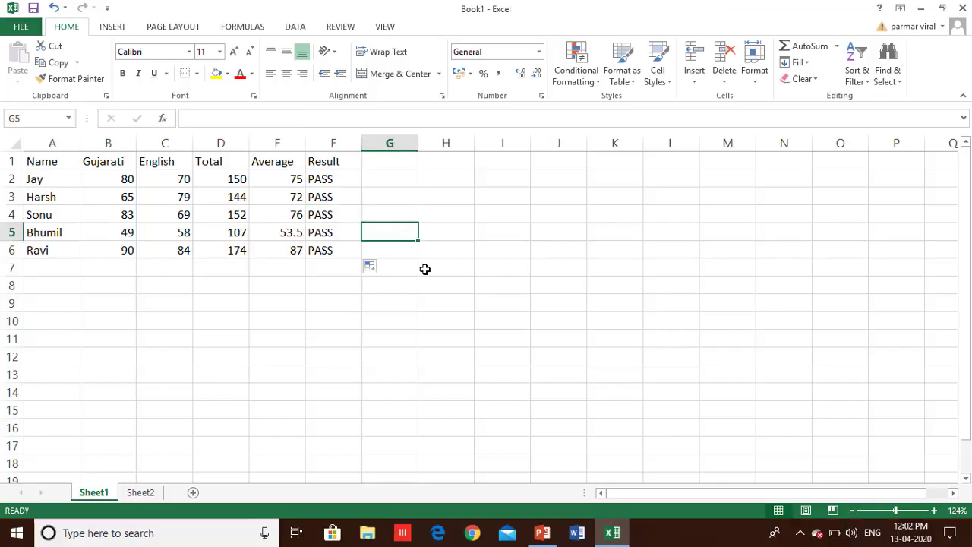